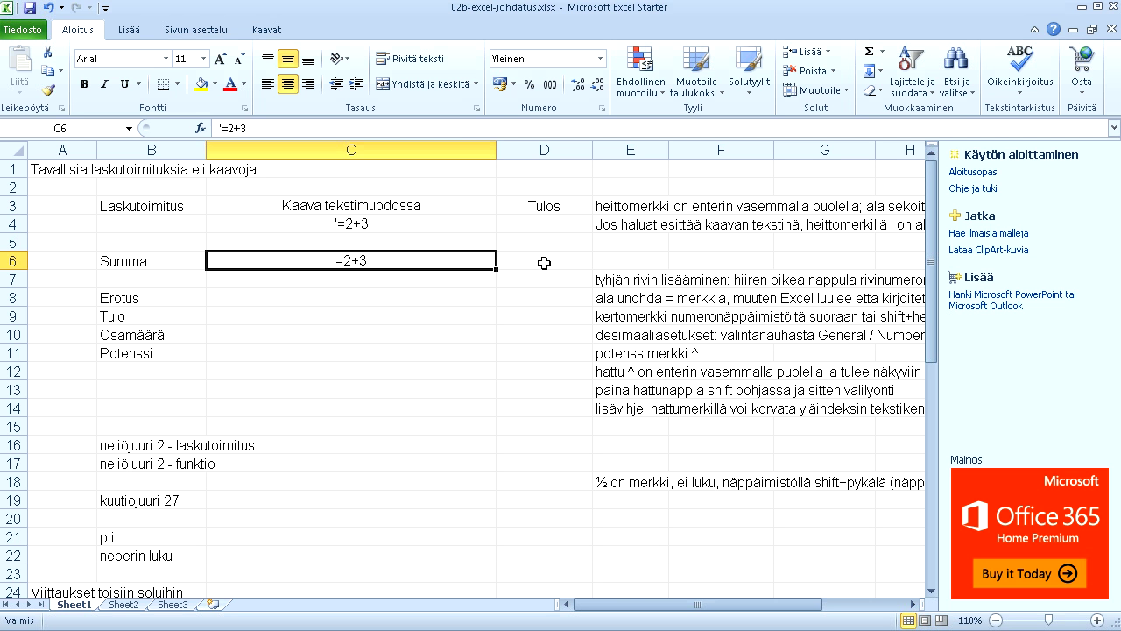
Enter =2+3 in D6 so the Summa row shows 5, then move to C8
left_click(544, 263)
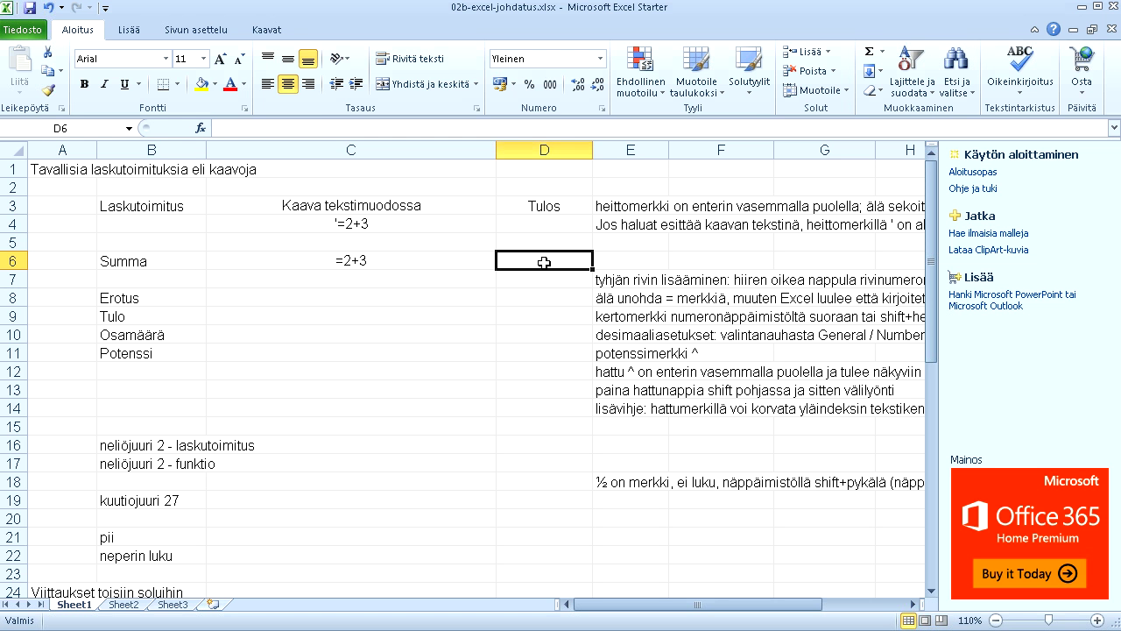
type("=")
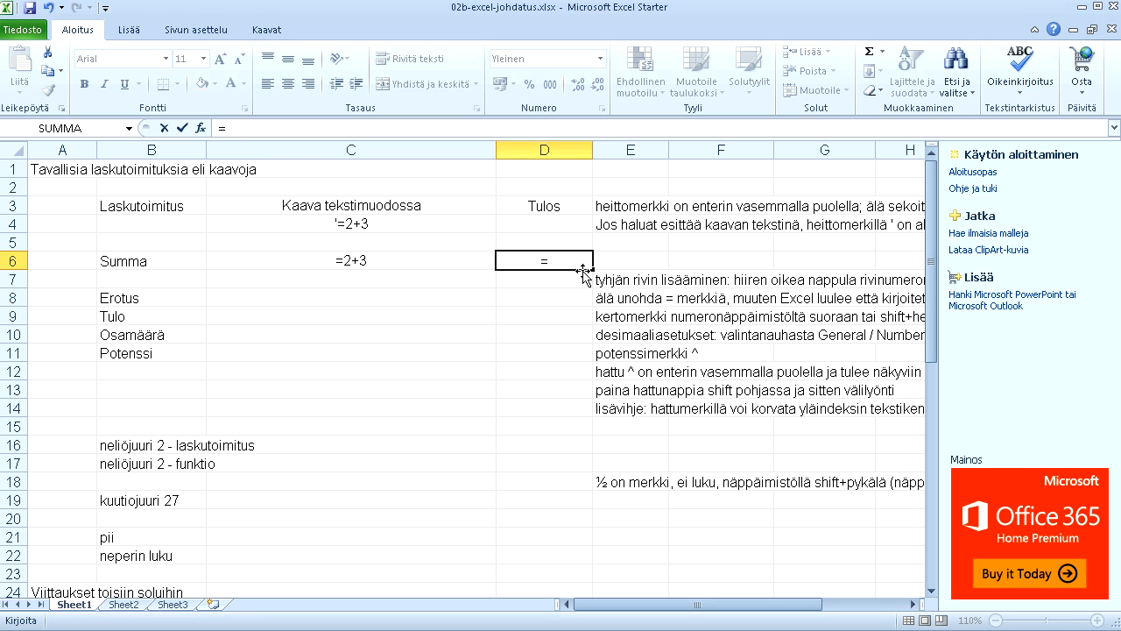
type("2+")
type("3")
key("Return")
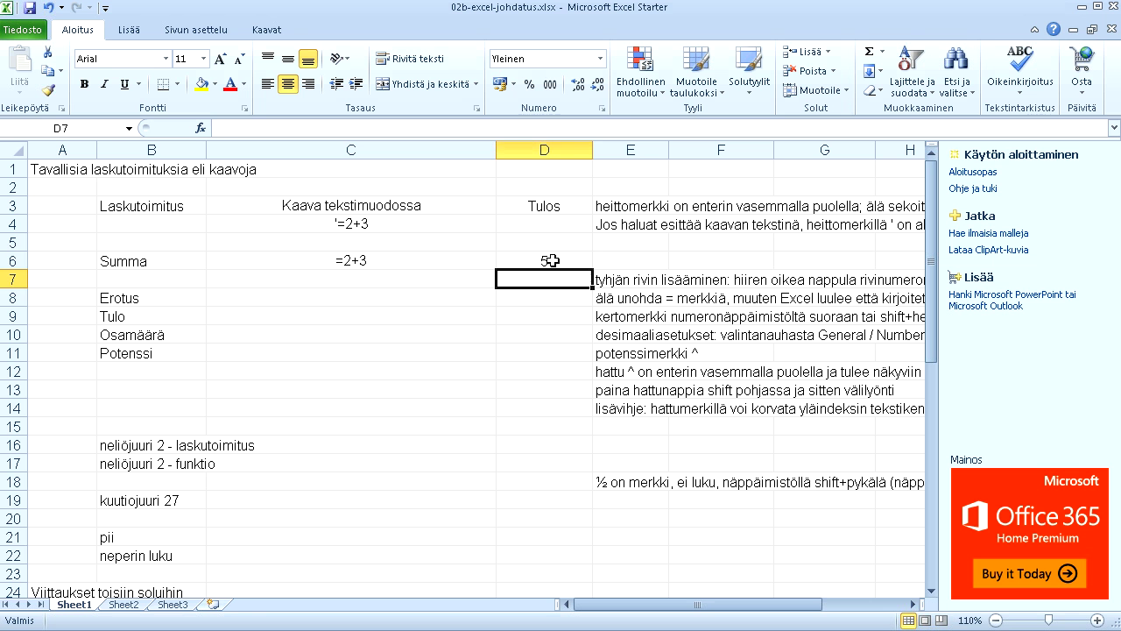
left_click(553, 261)
key("Down")
key("Left")
key("Down")
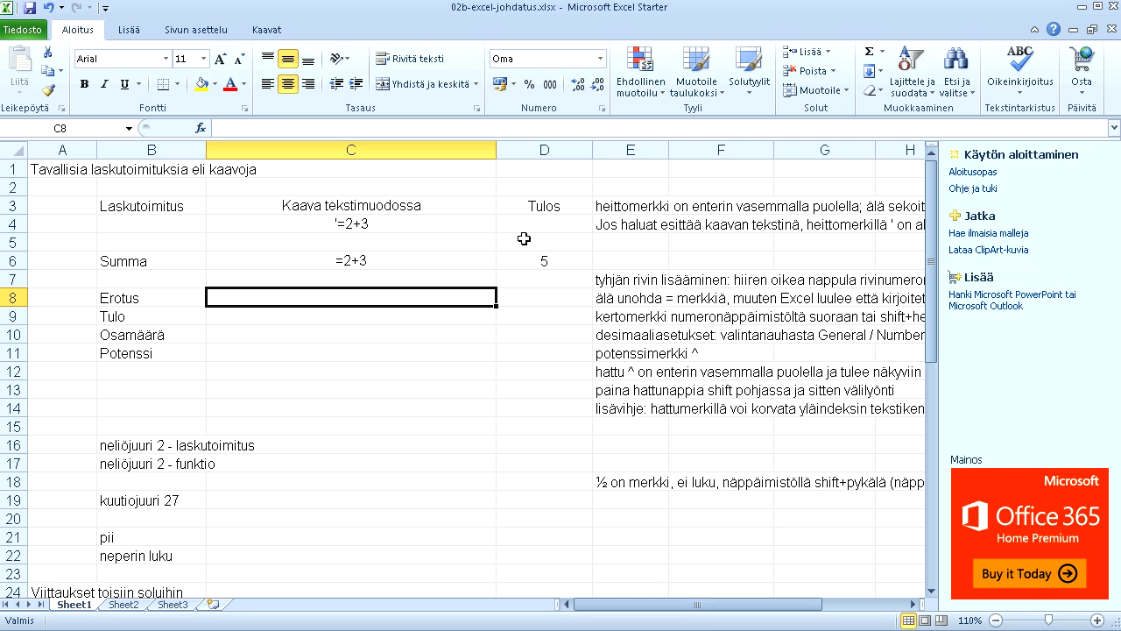
Clear the date that the 2-3 entry in C8 turned into
type("2")
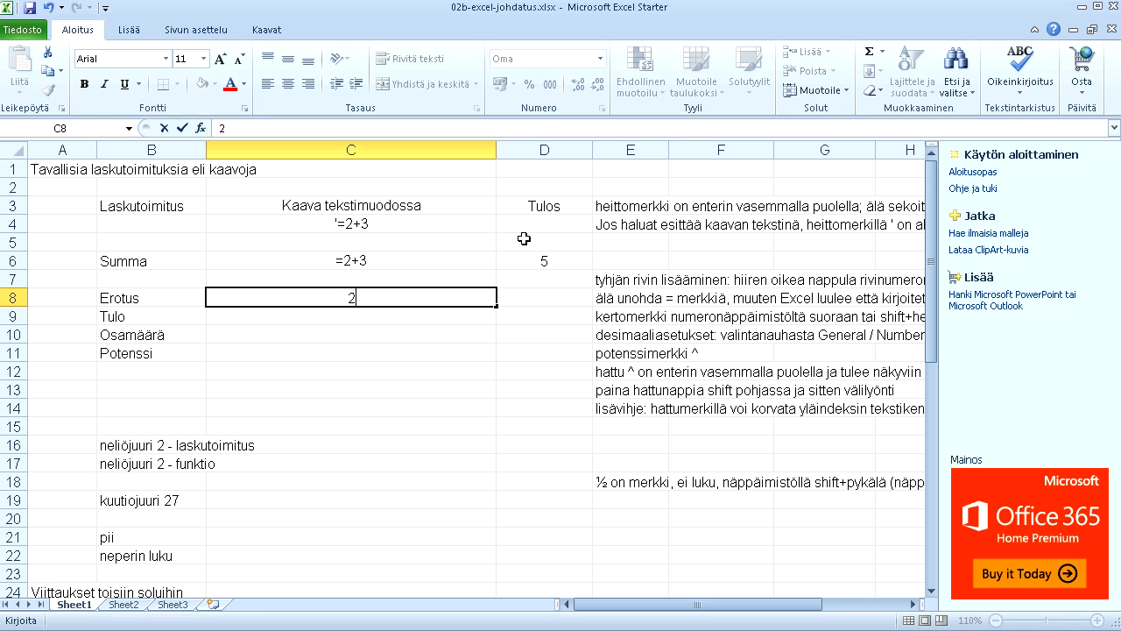
type("-")
type("3")
key("Return")
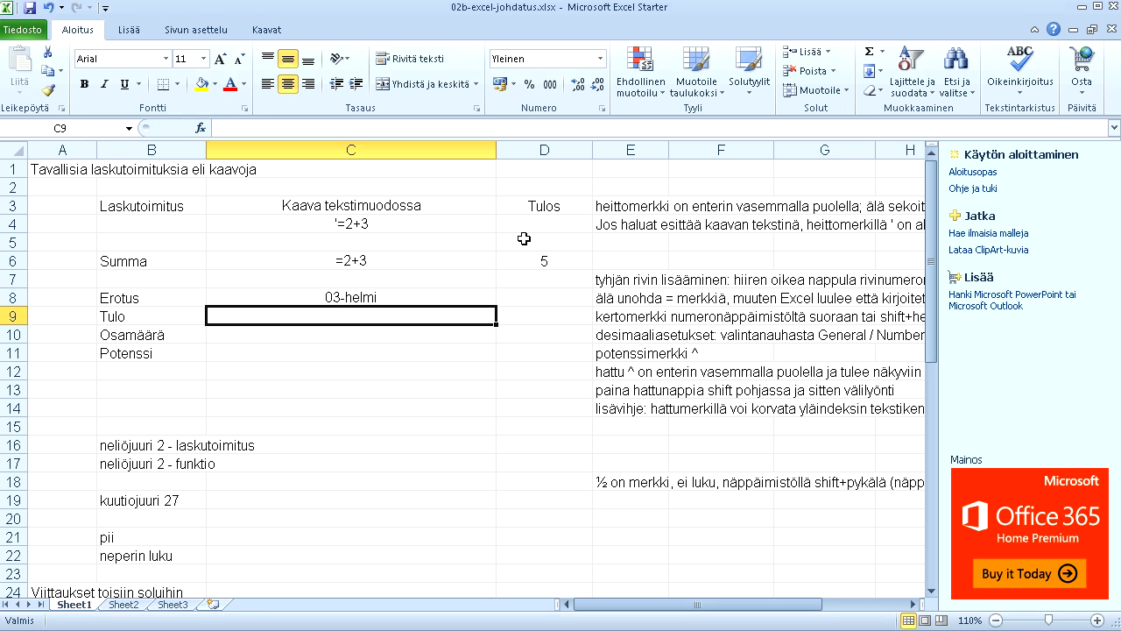
key("Up")
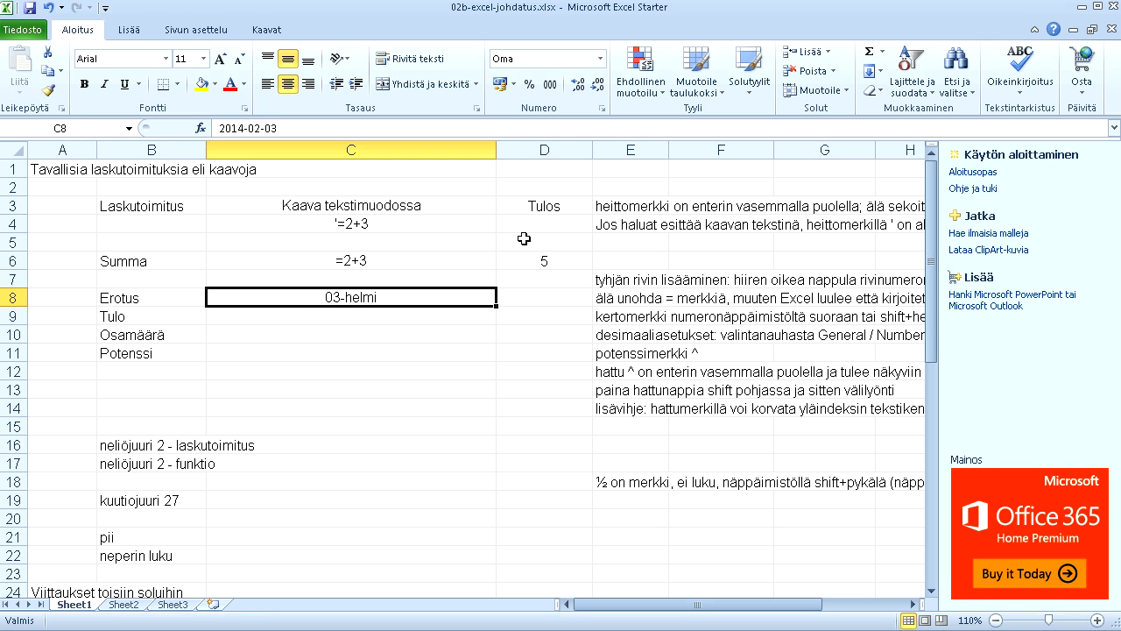
key("Delete")
Enter '=2-3 as text in C8 and =2-3 in D8, giving -1
type("'=")
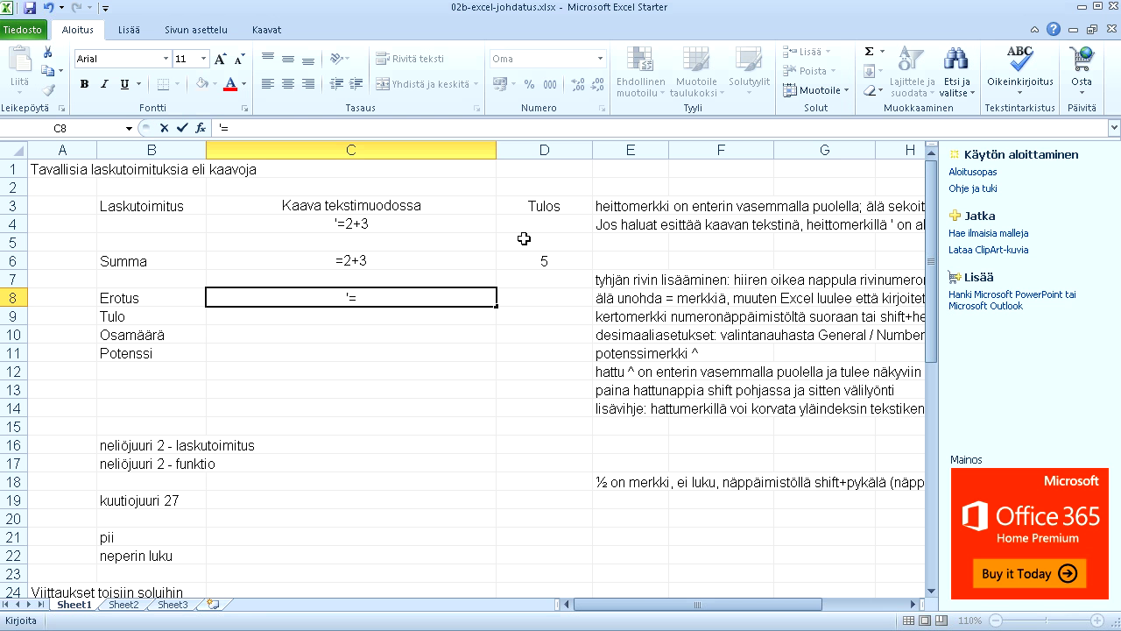
type("2-2")
key("BackSpace")
type("3")
key("Tab")
type("=")
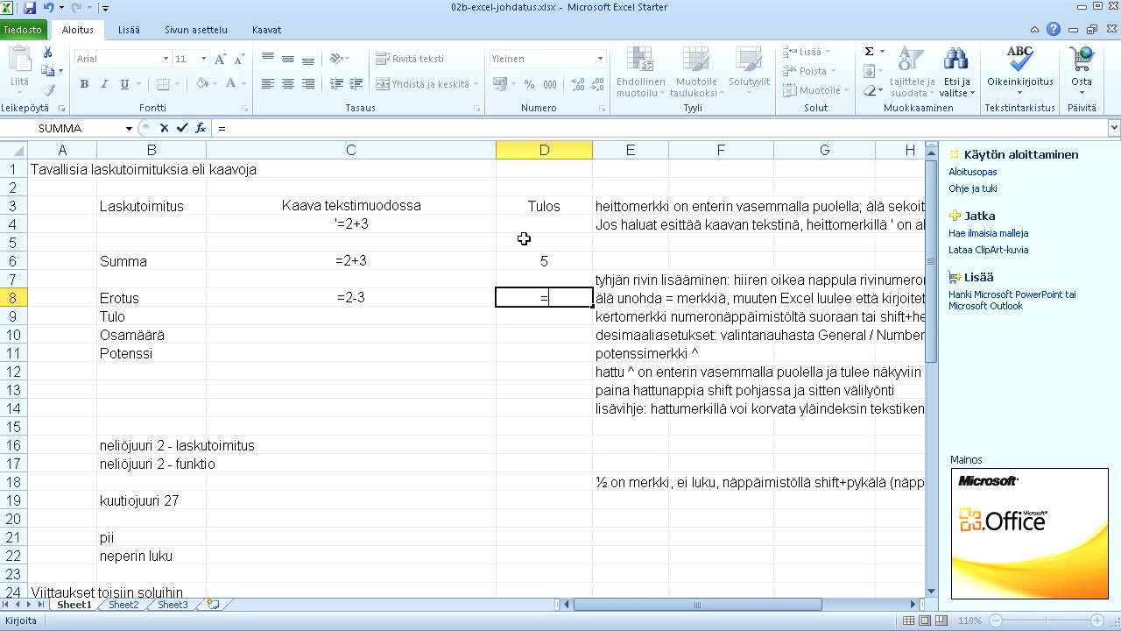
type("2")
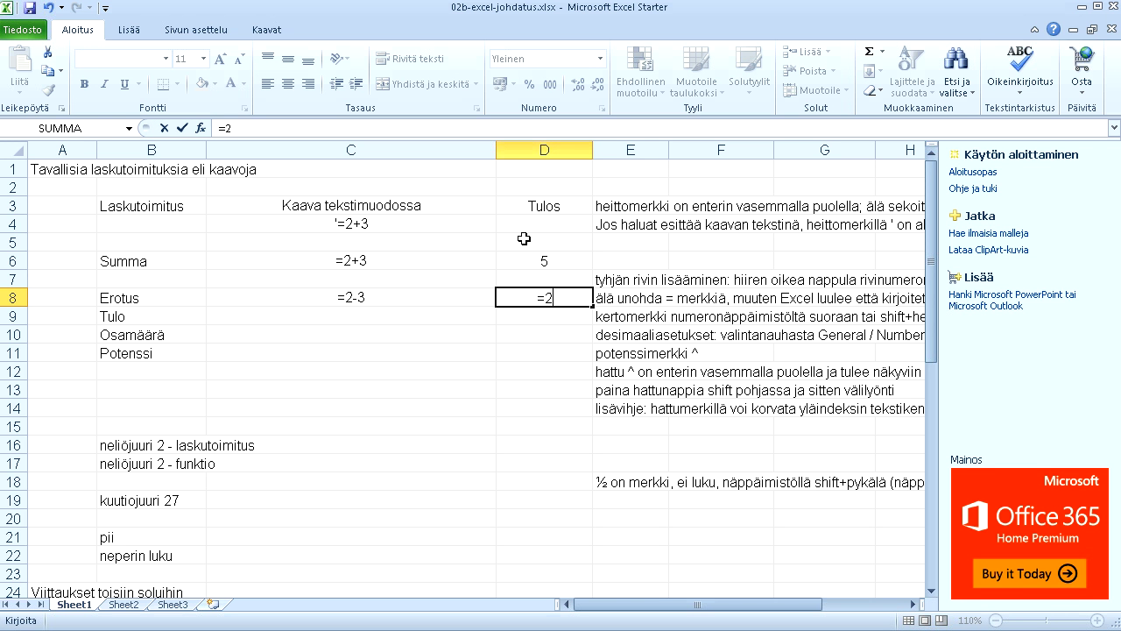
type("-3")
key("Return")
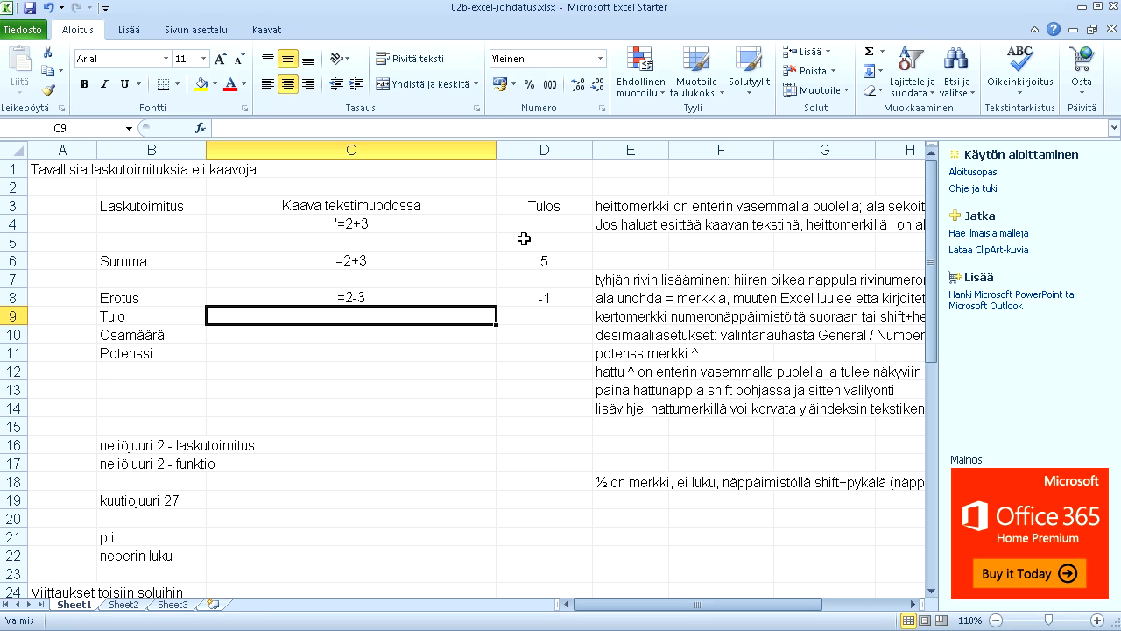
Enter '=2*3 as text in C9 and =2*3 in D9, giving 6
type("'=")
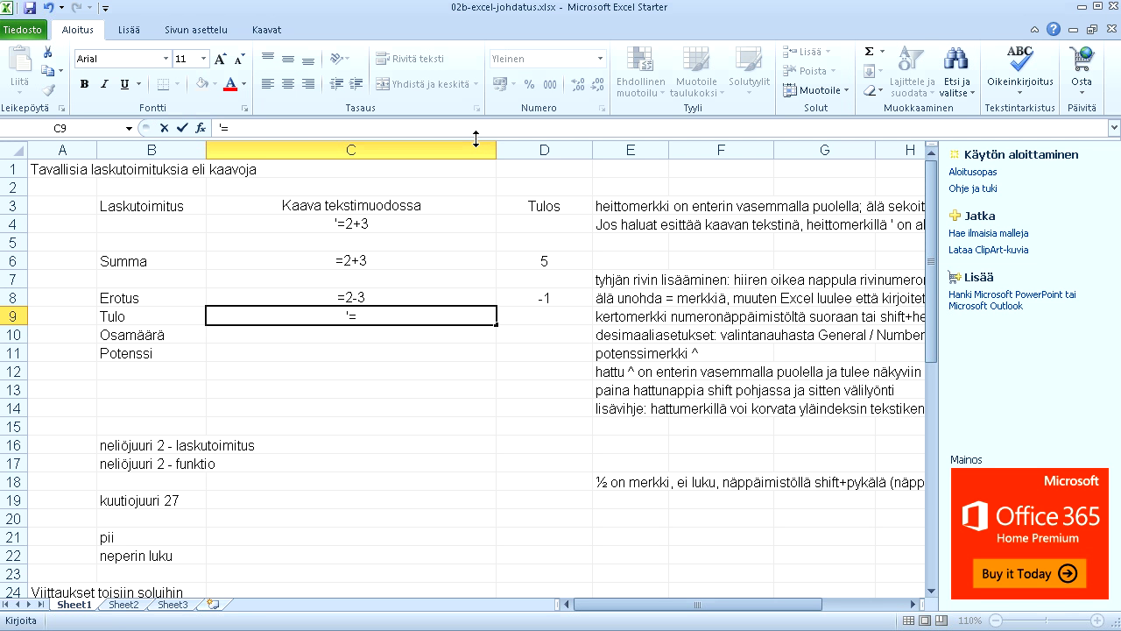
type("2")
type("*3")
key("Return")
key("Up")
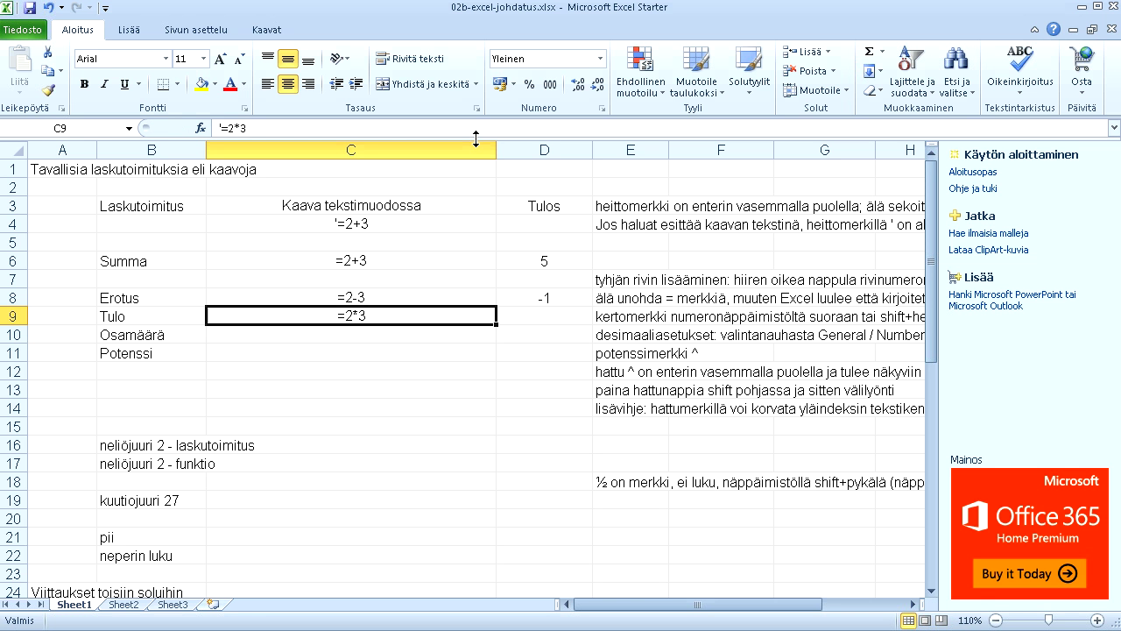
key("Right")
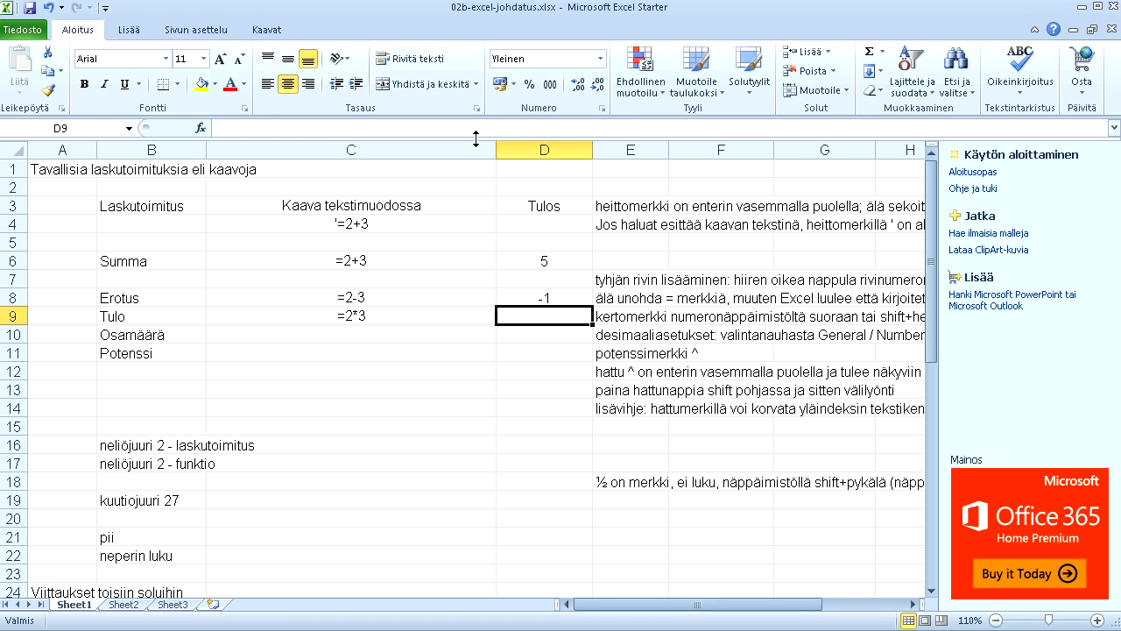
type("=")
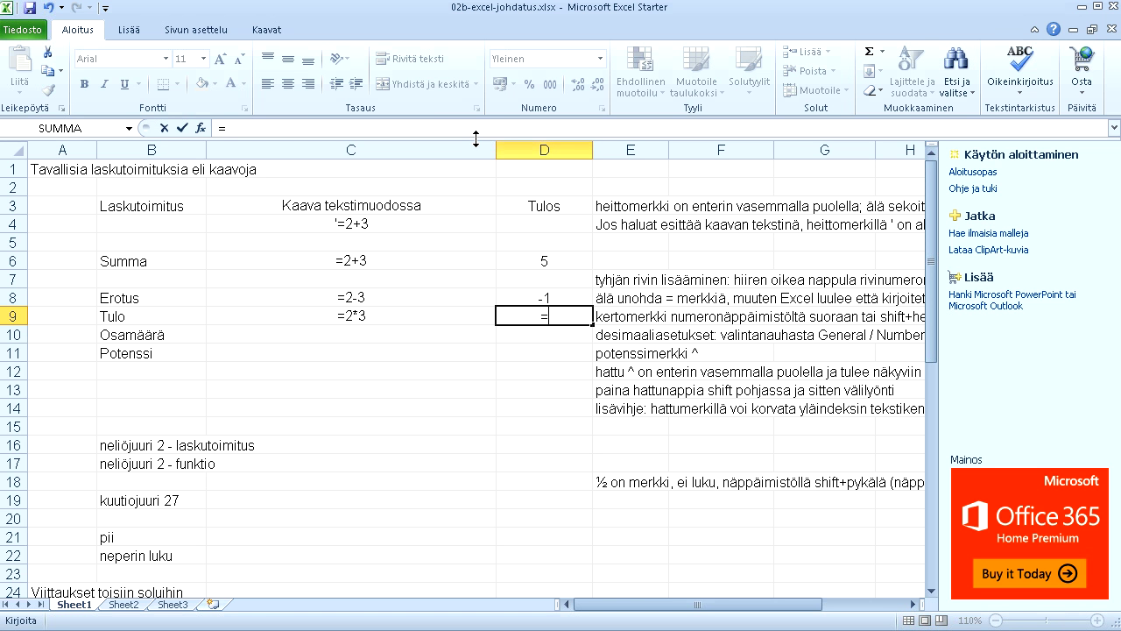
type("2")
type("*")
type("3")
key("ctrl+Return")
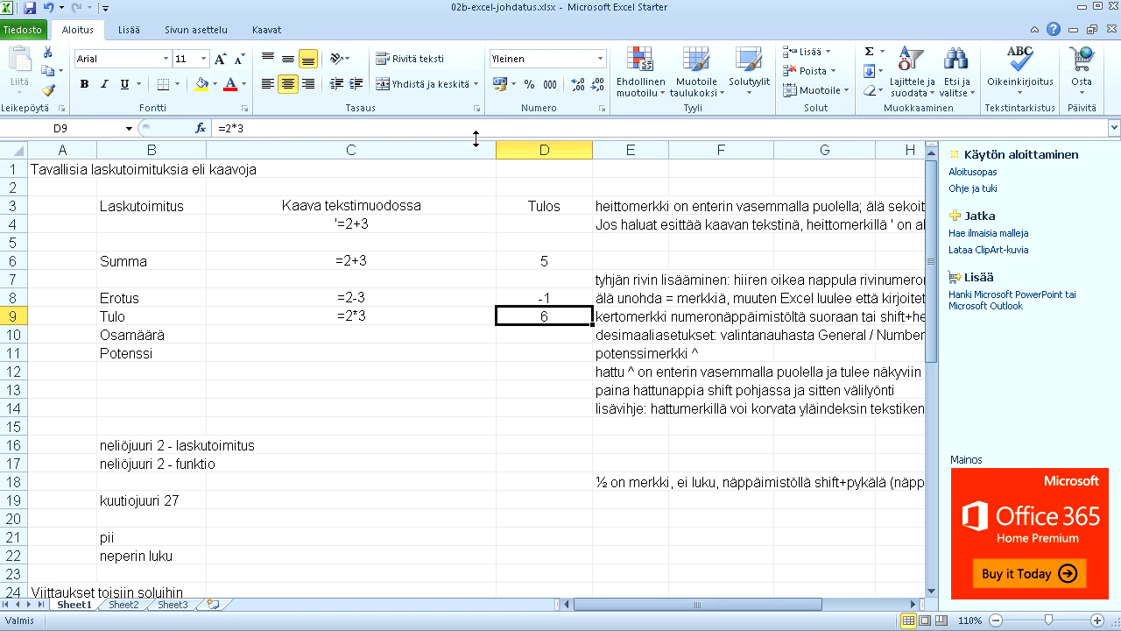
key("Left")
key("Down")
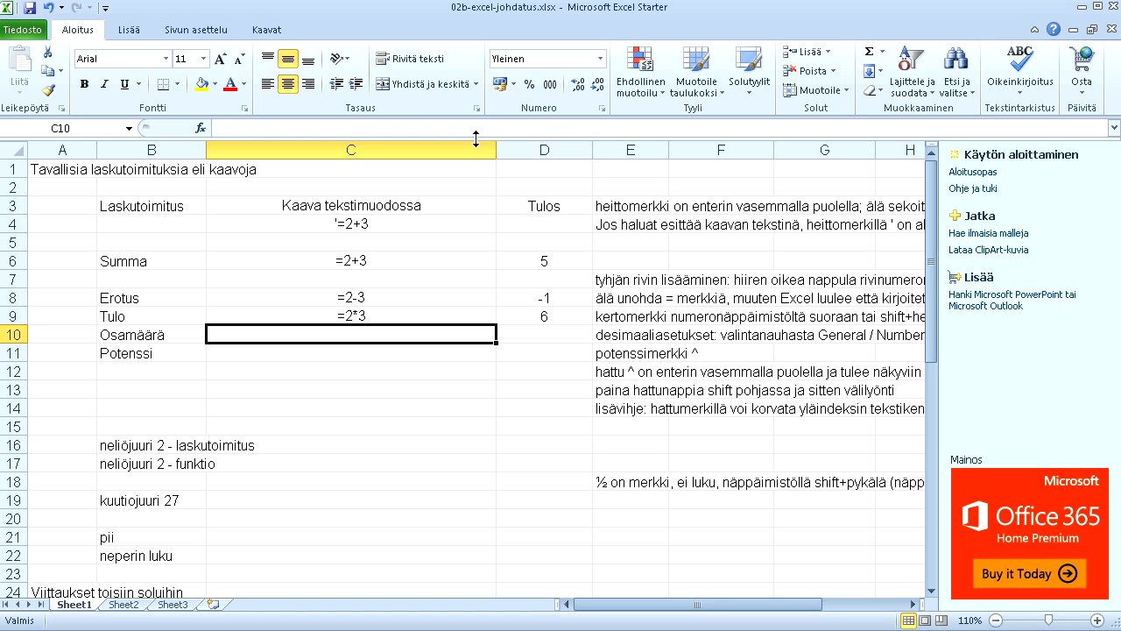
Enter '=2/3 as text in C10 and =2/3 in D10, giving 0,666666667
type("'=")
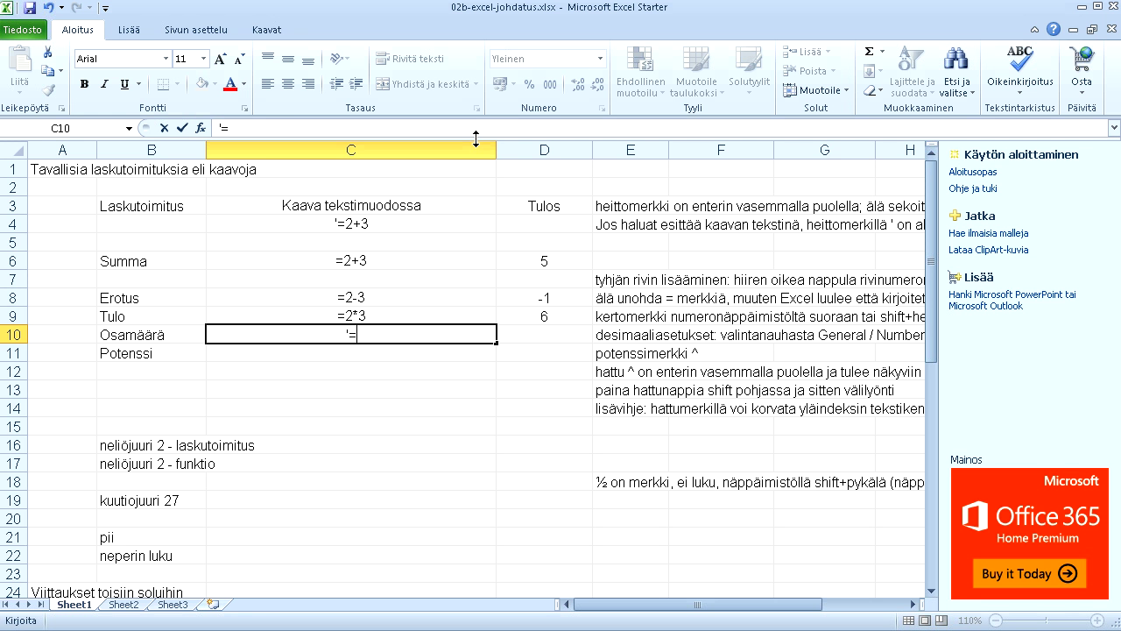
type("2")
type("/")
type("3")
key("Tab")
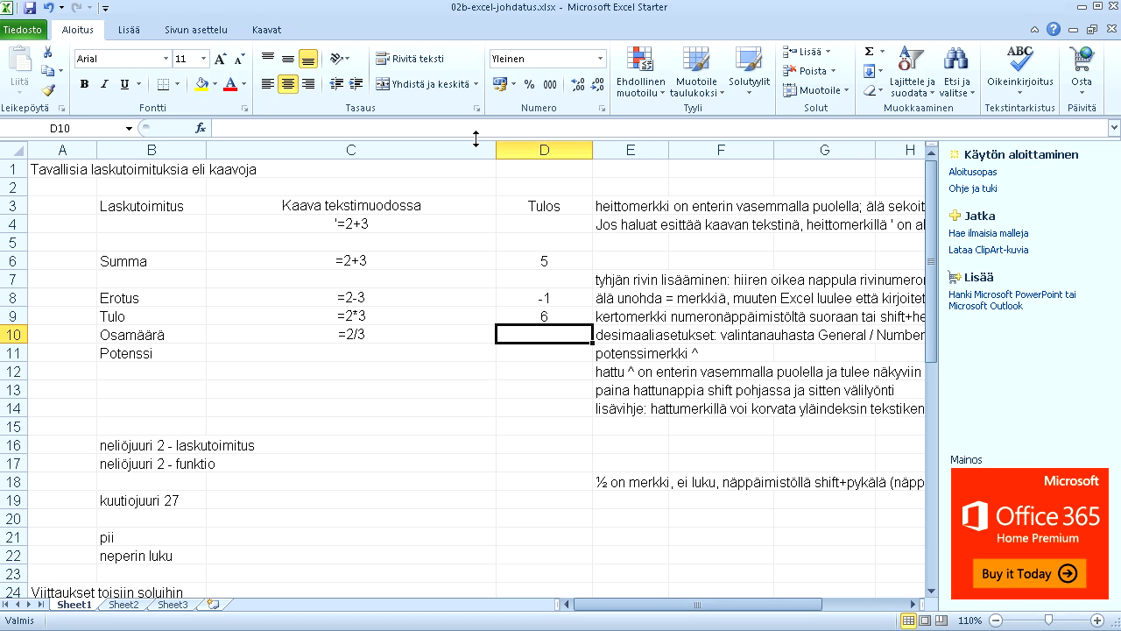
type("=")
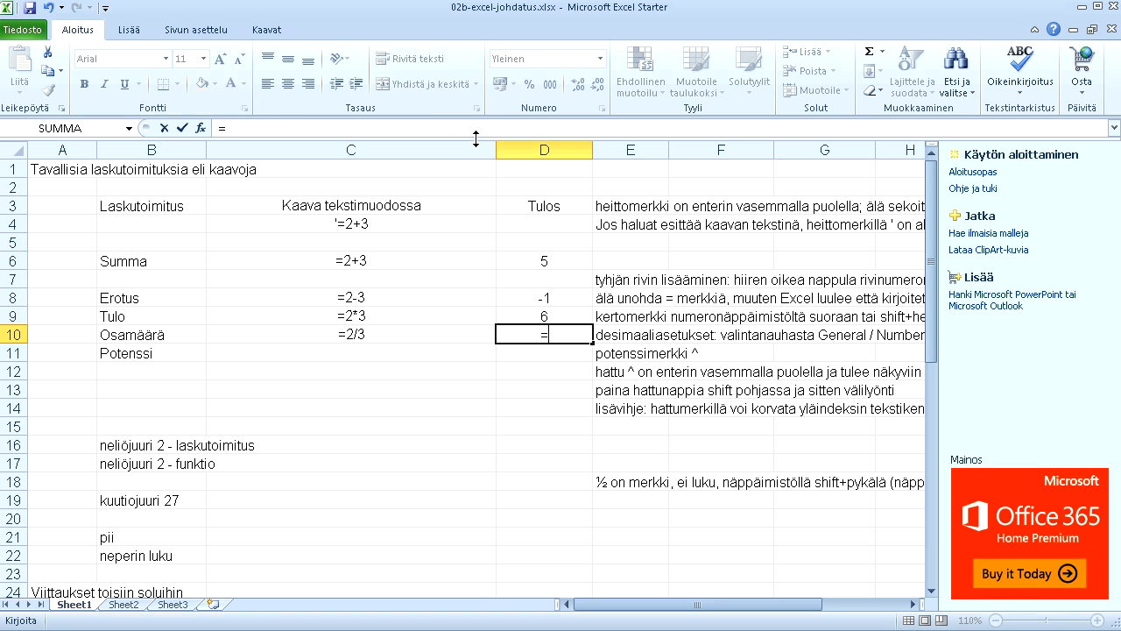
type("2")
type("2")
key("BackSpace")
type("/3")
key("Return")
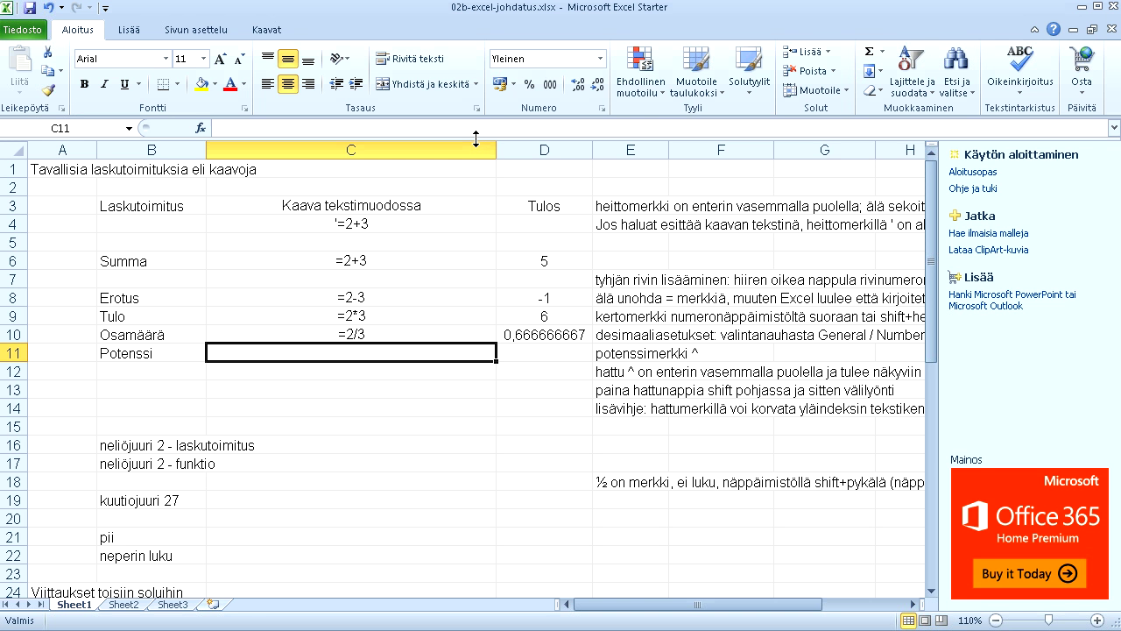
Enter '=2^3 as text in C11 and =2^3 in D11, giving 8
type("'")
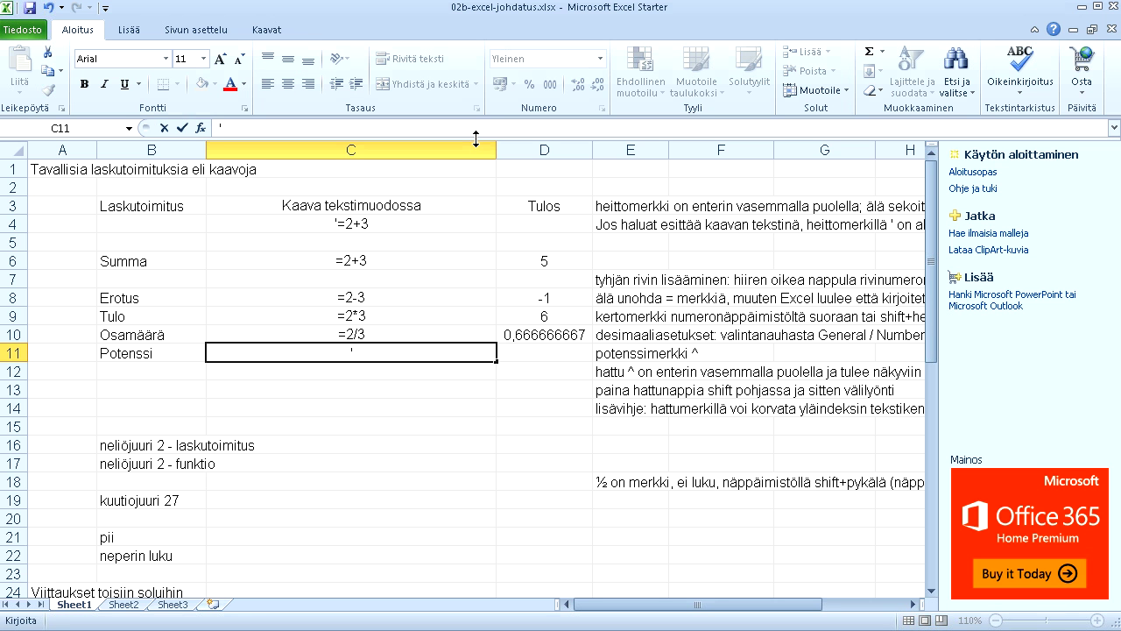
type("=")
type("2")
type("^3")
key("Tab")
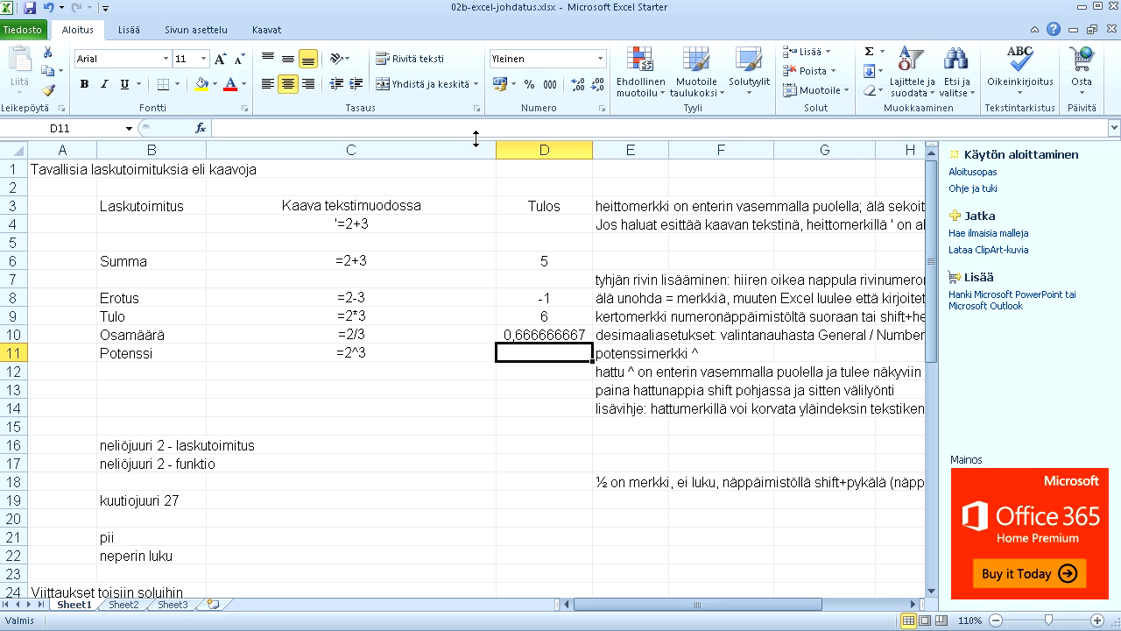
type("=")
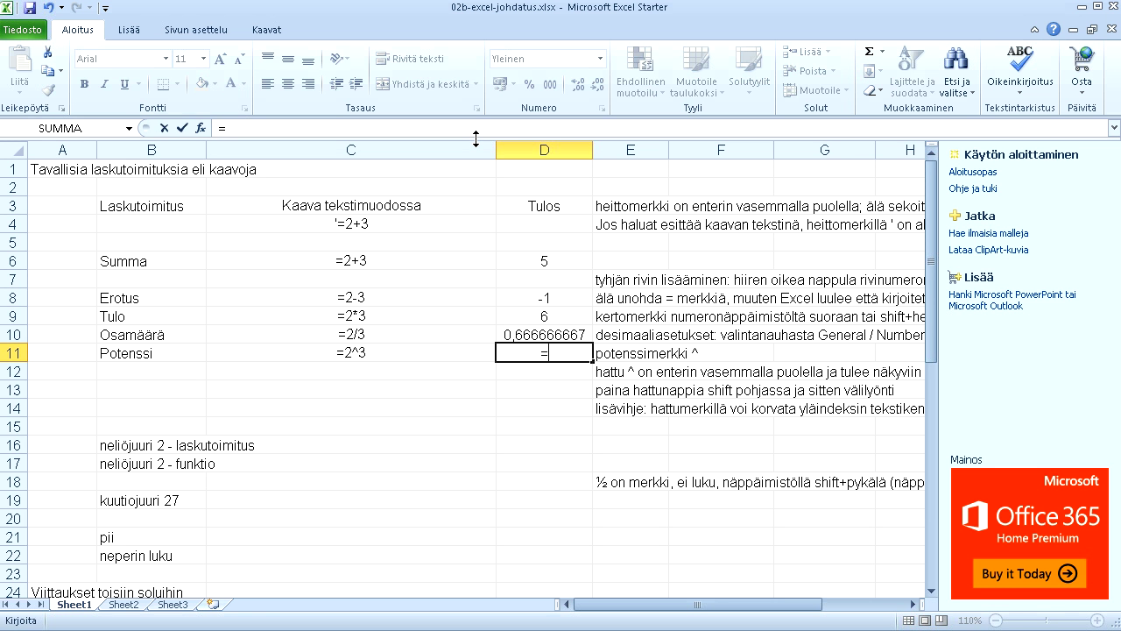
type("2")
type("^")
type("3")
key("Return")
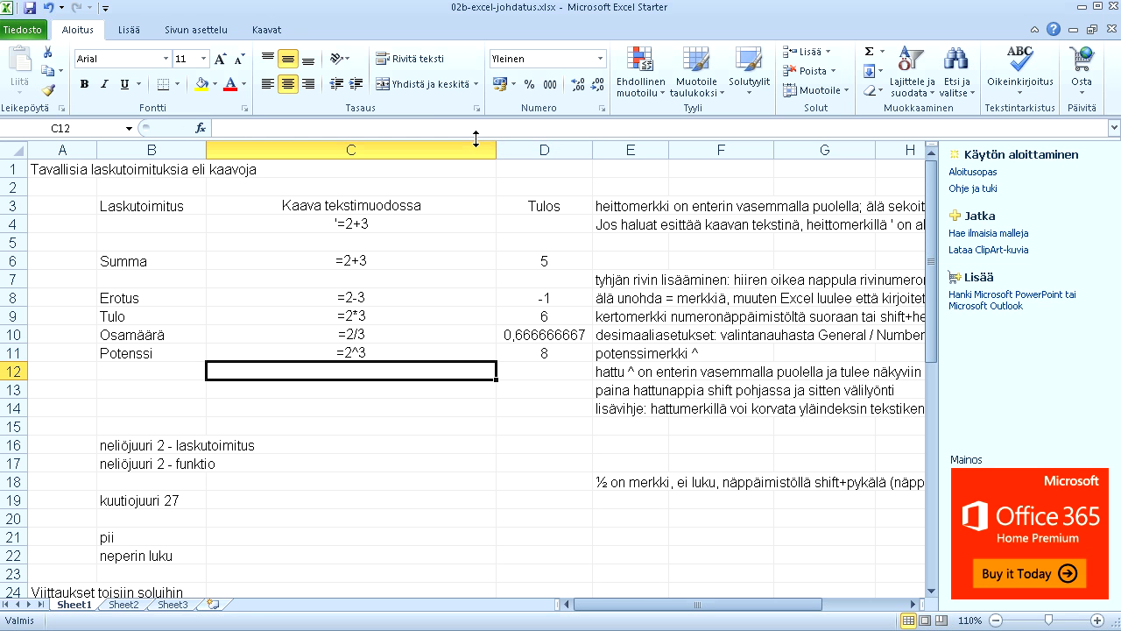
Move the selection down to C16 on the first square root row
key("Right")
key("Left")
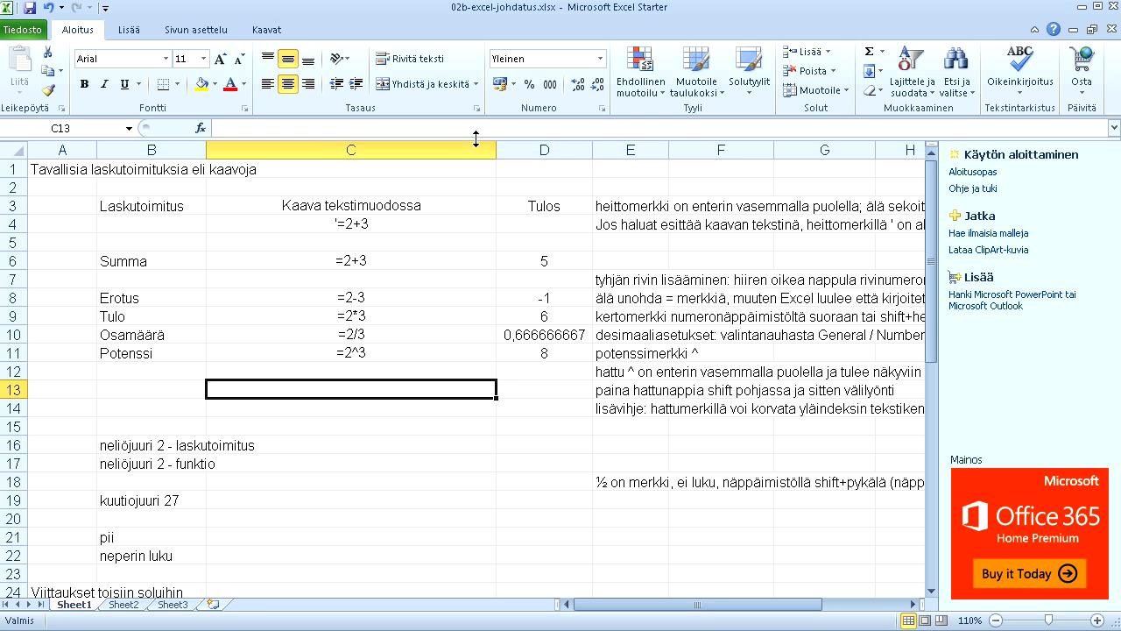
key("Down")
key("Down")
key("Down")
key("Down")
key("Up")
key("Up")
key("Right")
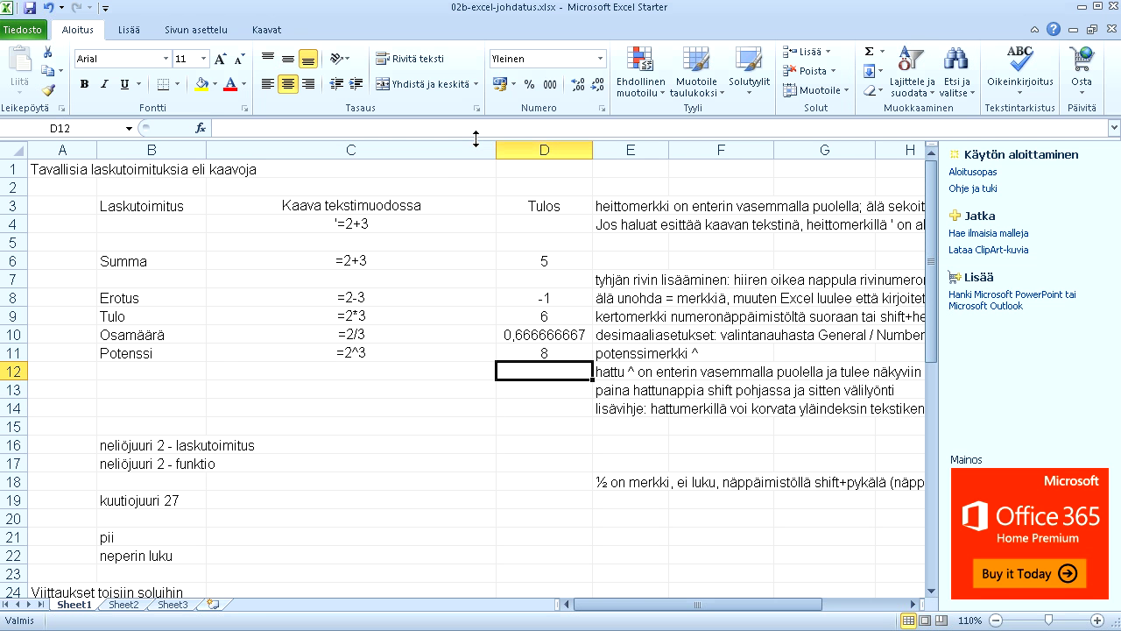
key("Left")
key("Down")
key("Down")
key("Down")
key("Down")
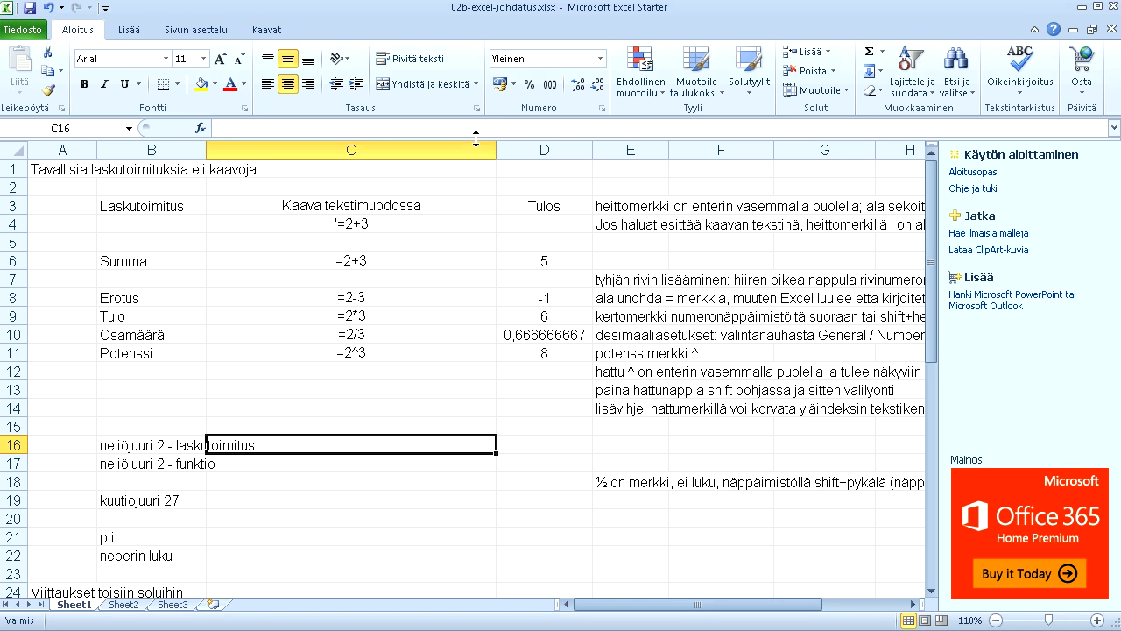
Enter '=2^0,5 as text in C16 and =2^0,5 in D16, giving 1,414213562
type("'=")
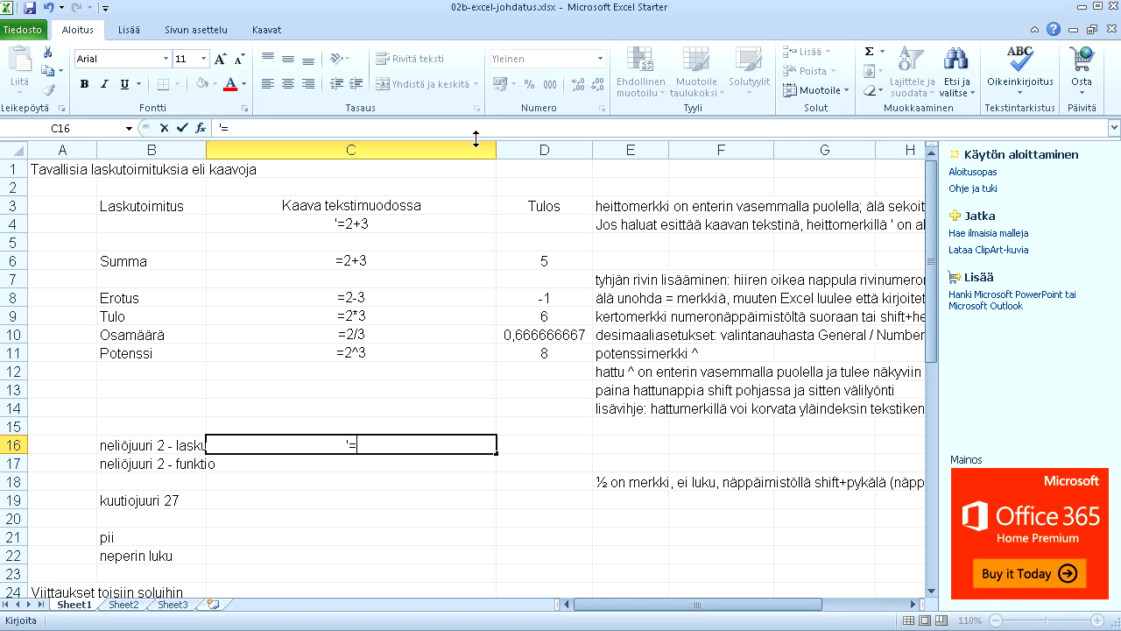
type("2")
type("^")
type("0,5")
key("Tab")
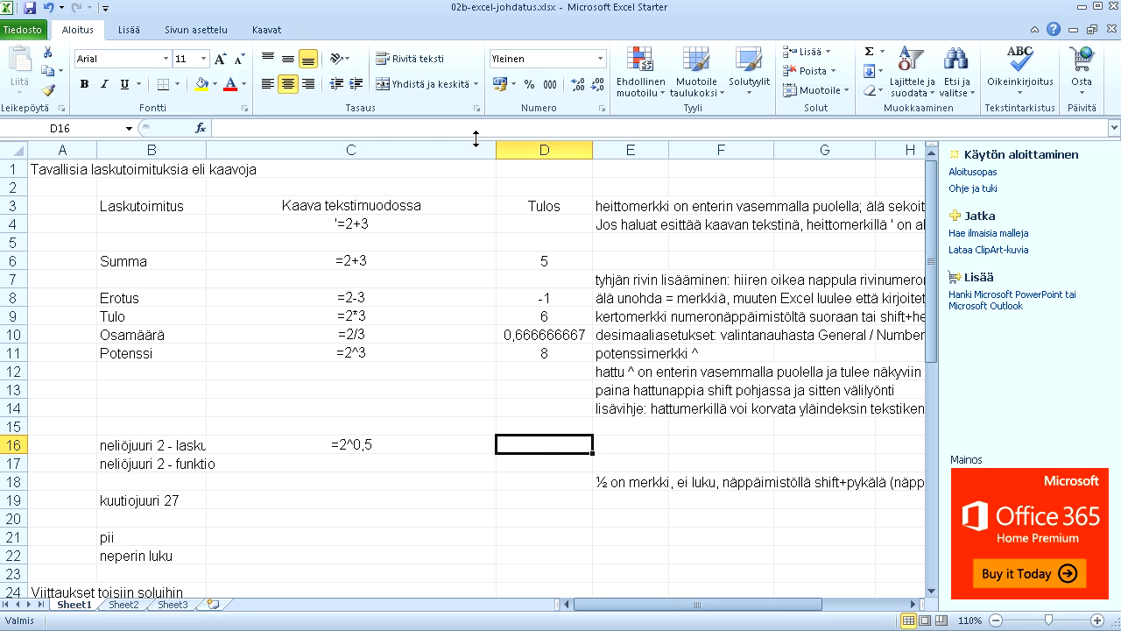
type("=2")
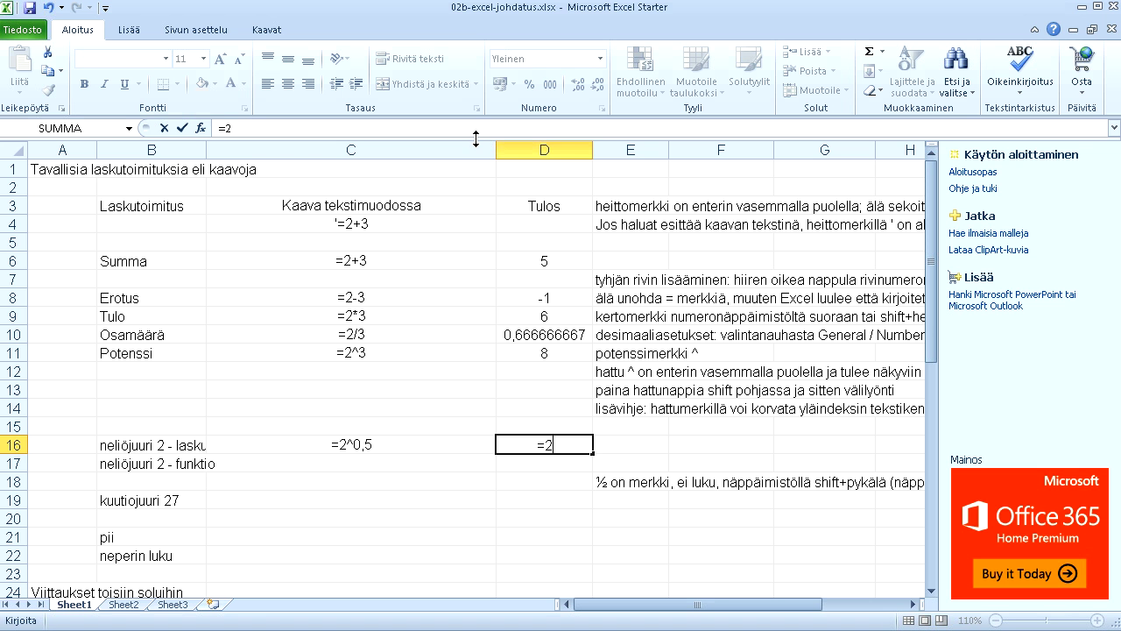
type("^")
type("0,")
type("5")
key("Return")
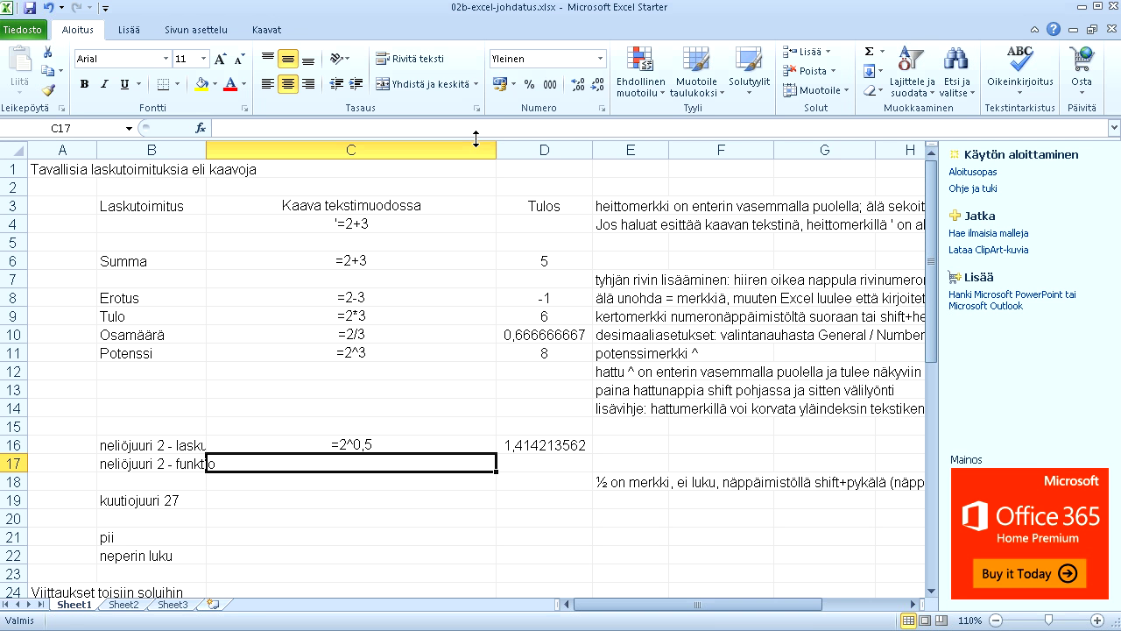
Leave C17 empty and enter =NELIÖJUURI(2) in D17, giving 1,414213562
type("'=")
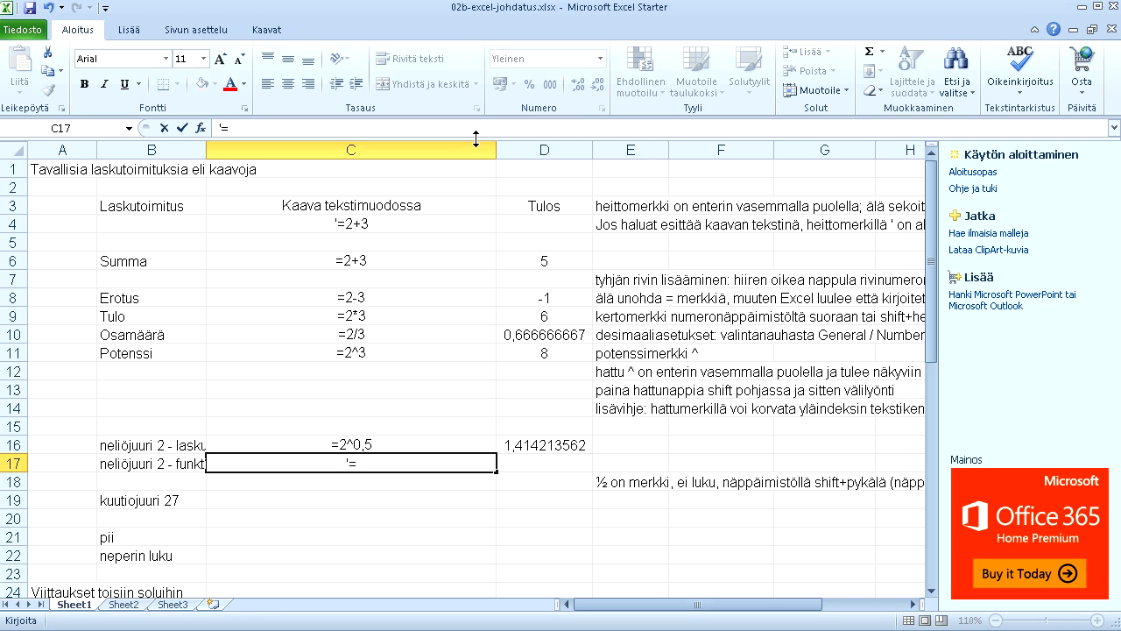
key("BackSpace")
key("BackSpace")
key("Tab")
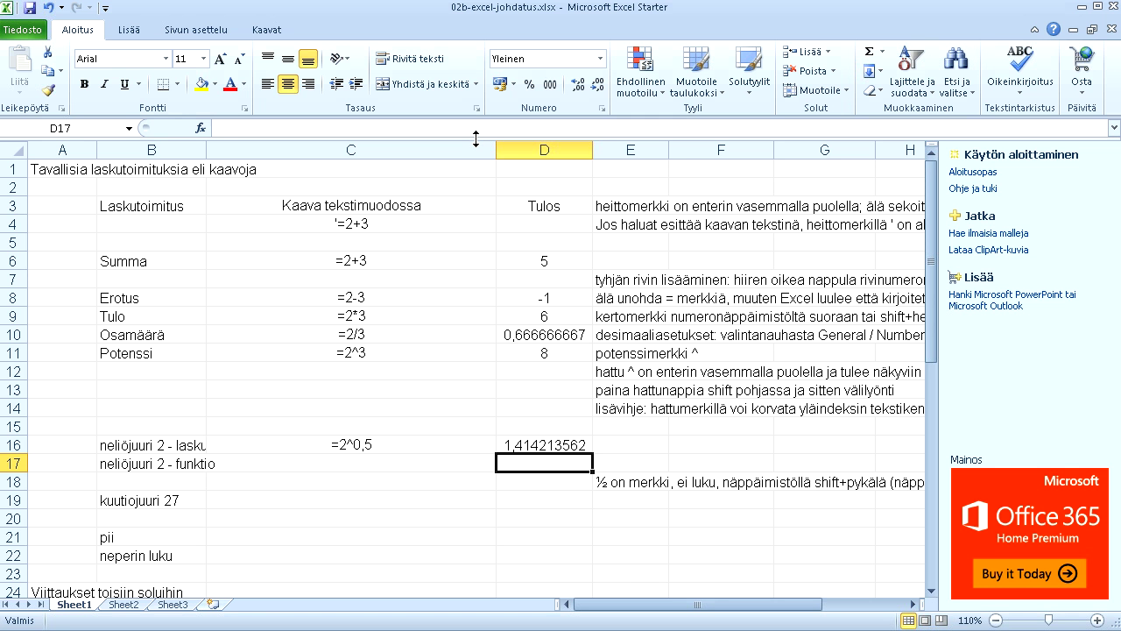
type("=")
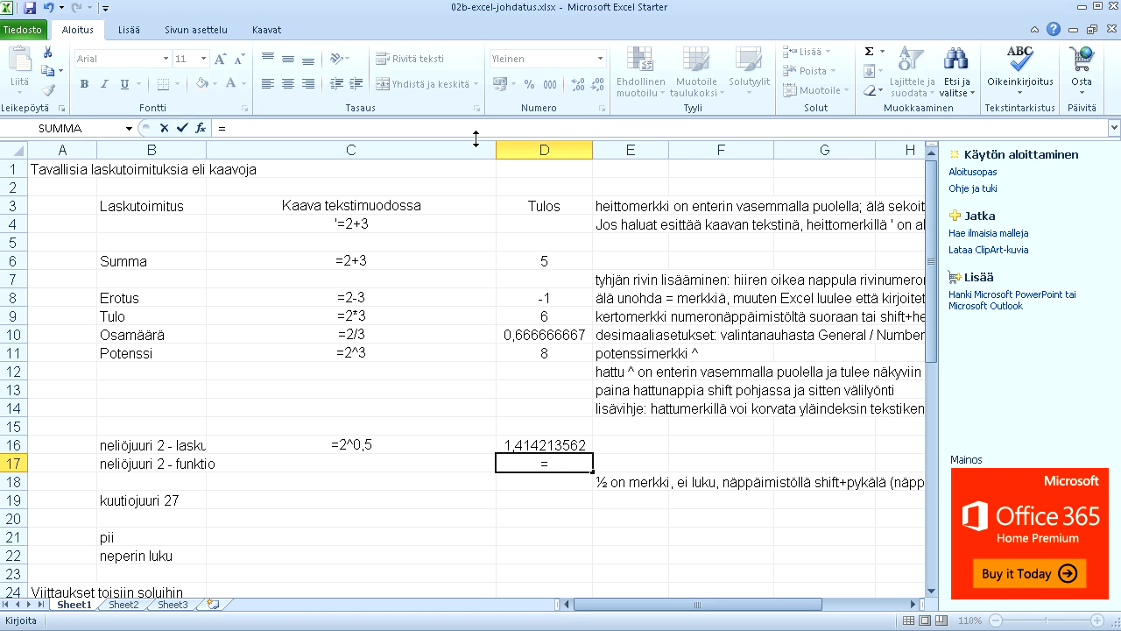
type("neli")
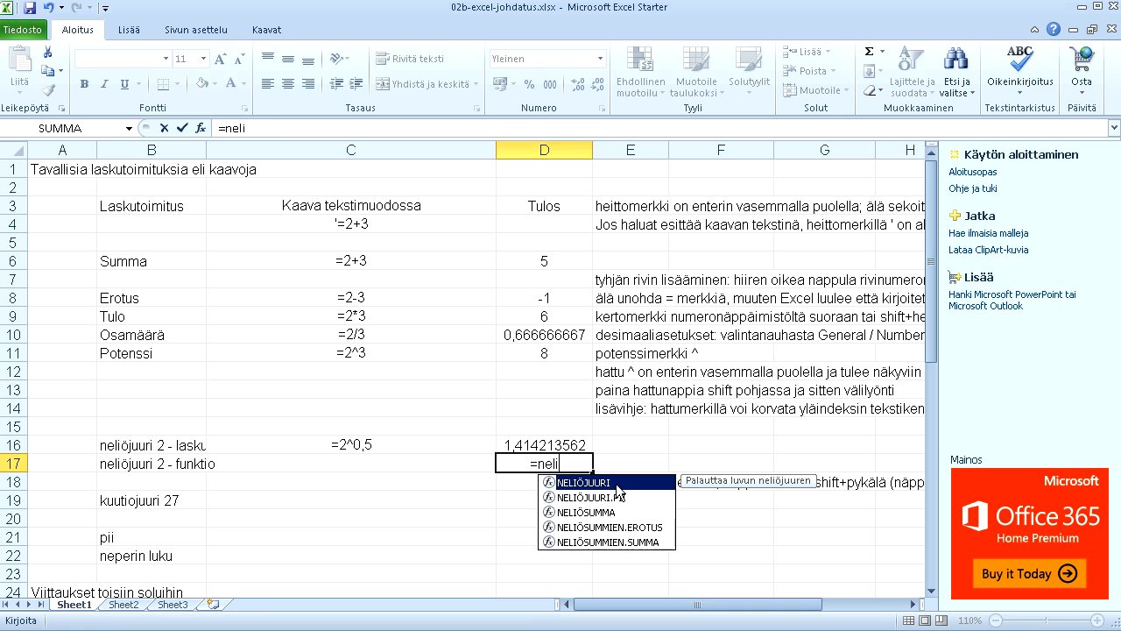
double_click(616, 484)
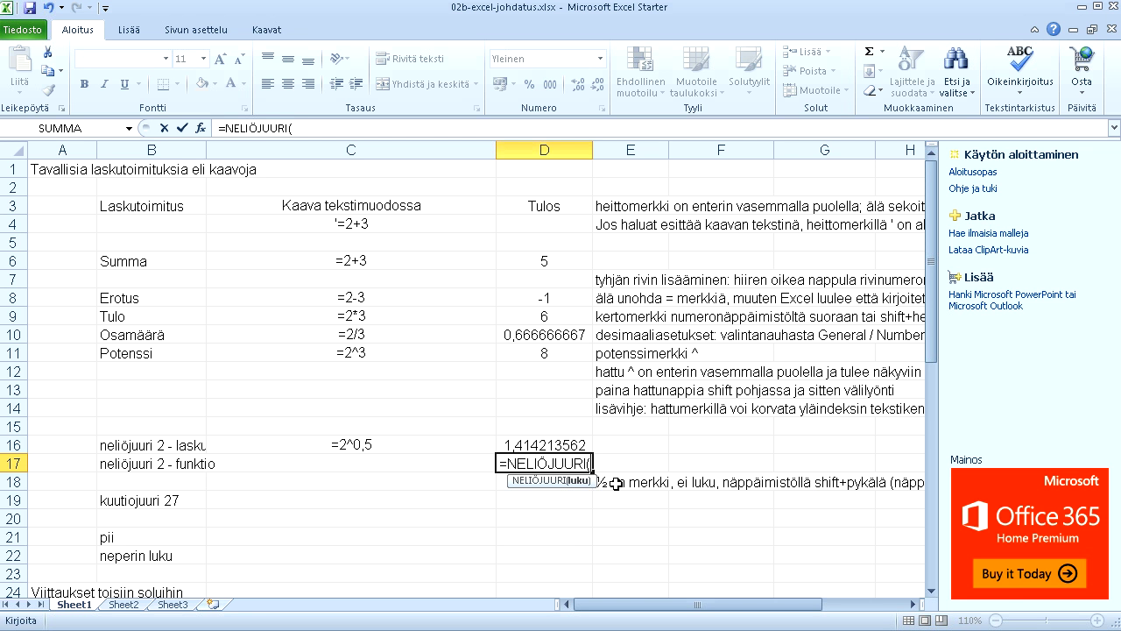
type("2")
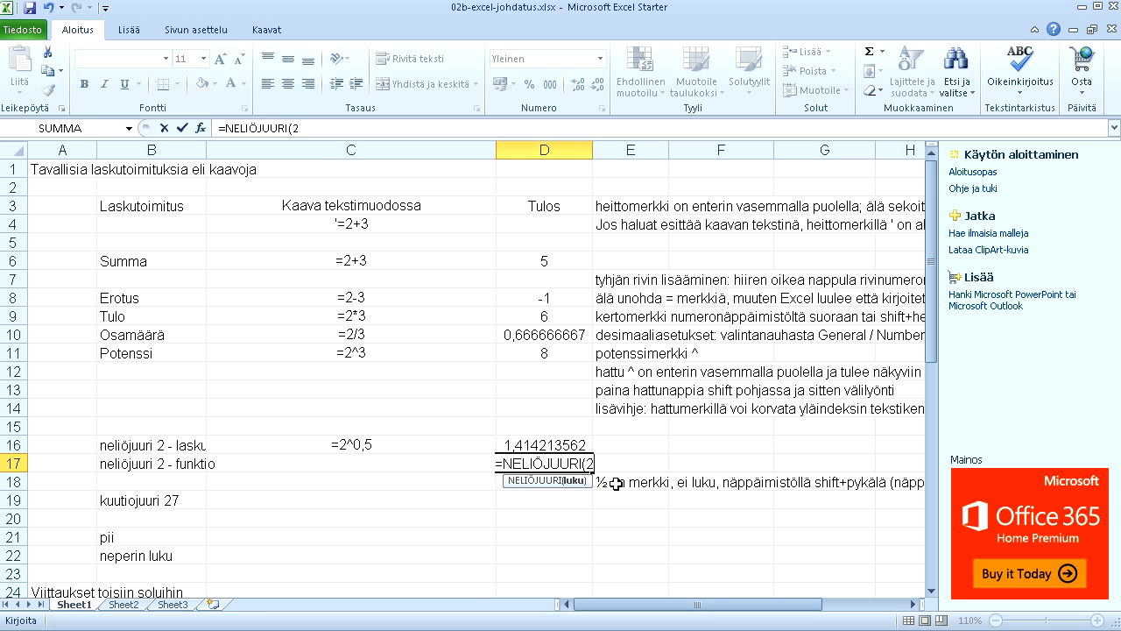
type(")")
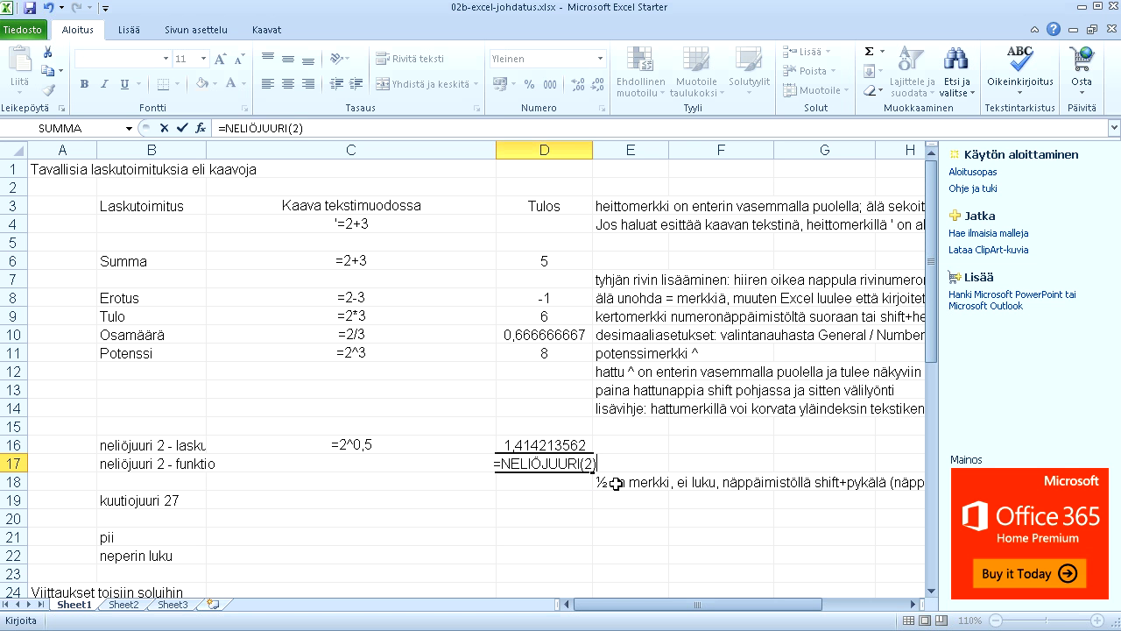
key("ctrl+Return")
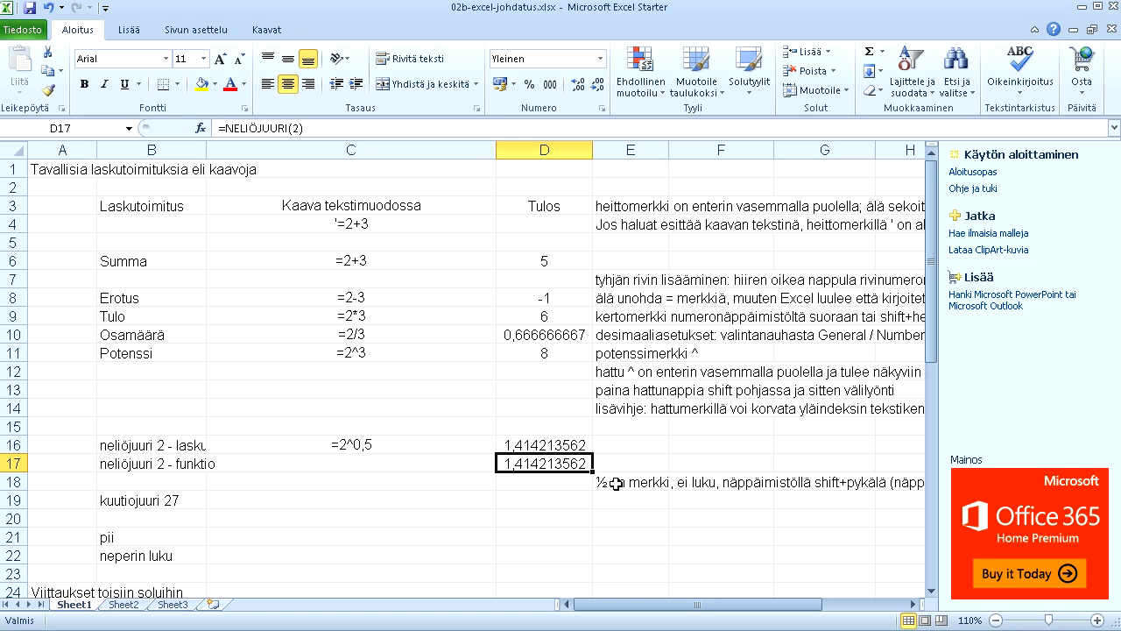
Review the D17 formula, then move to D19 on the cube root row
key("F2")
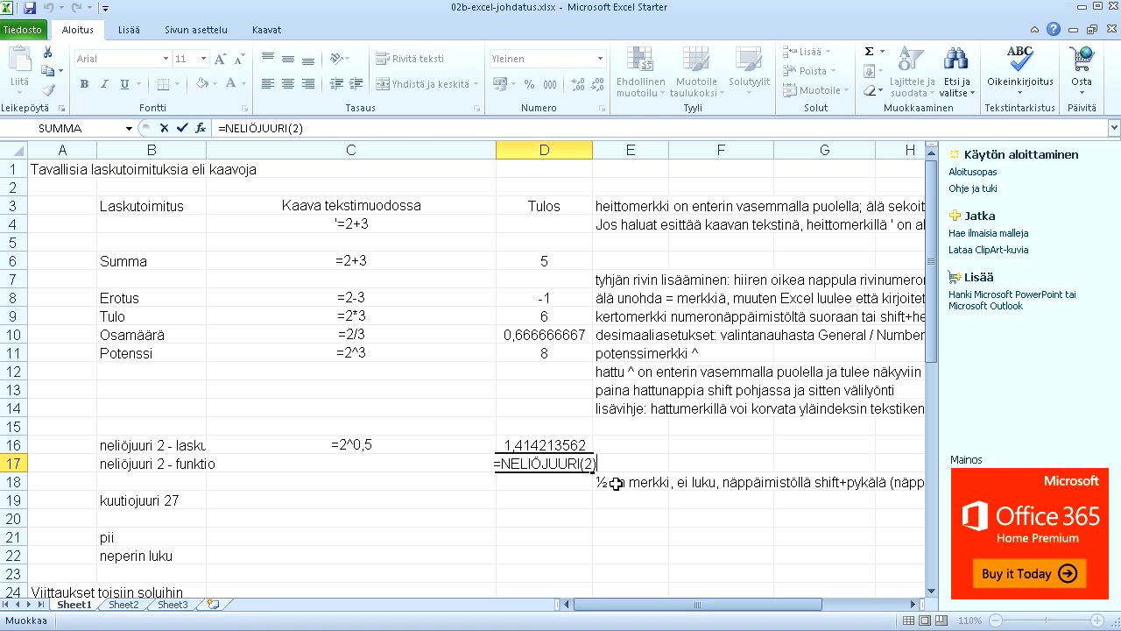
key("Return")
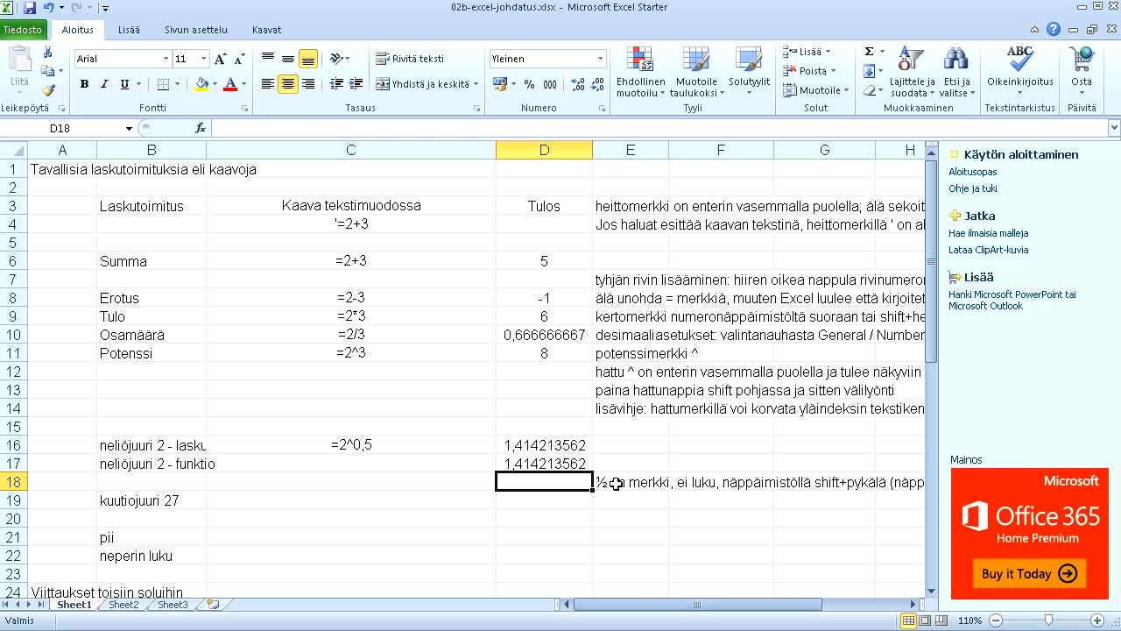
key("Down")
key("Left")
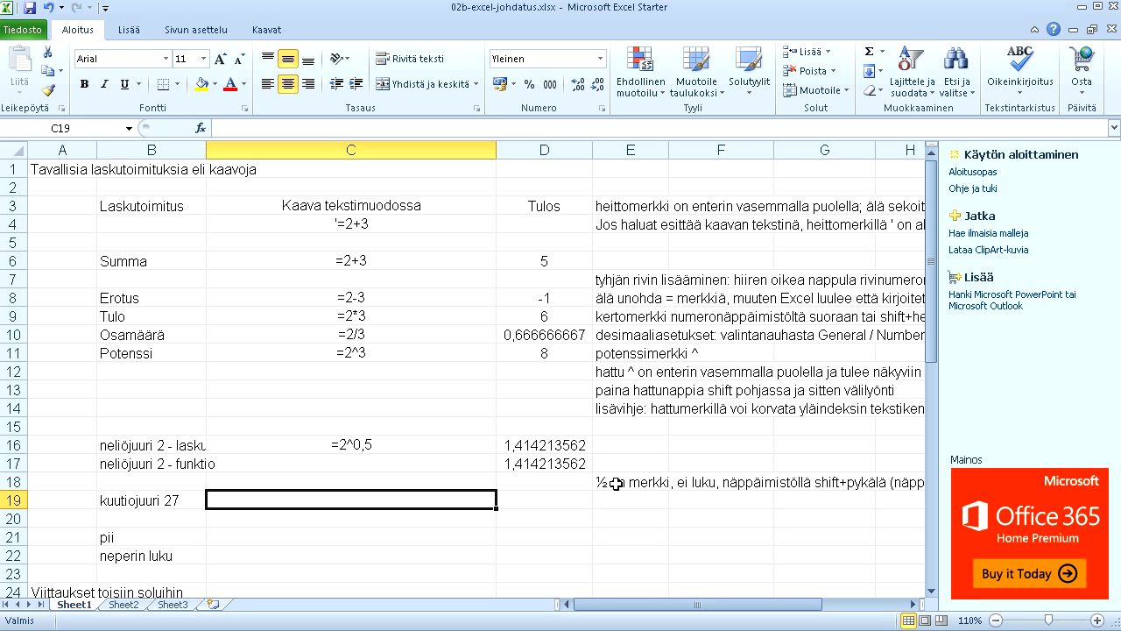
key("Right")
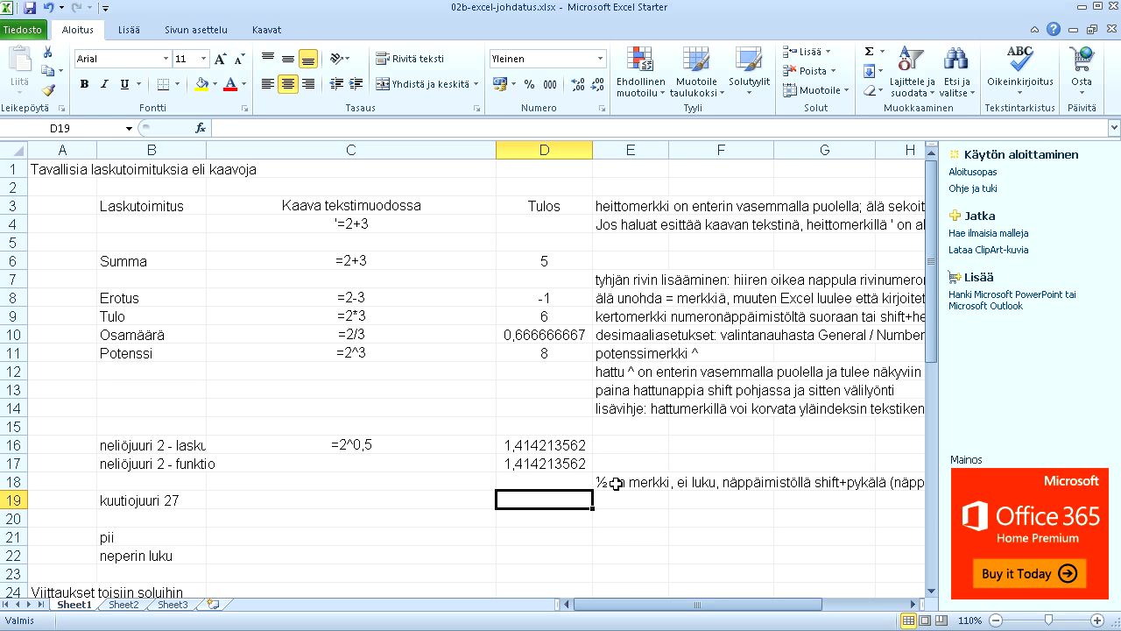
Enter =27^(1/3) in D19 so the cube root of 27 shows 3
type("=kuutio")
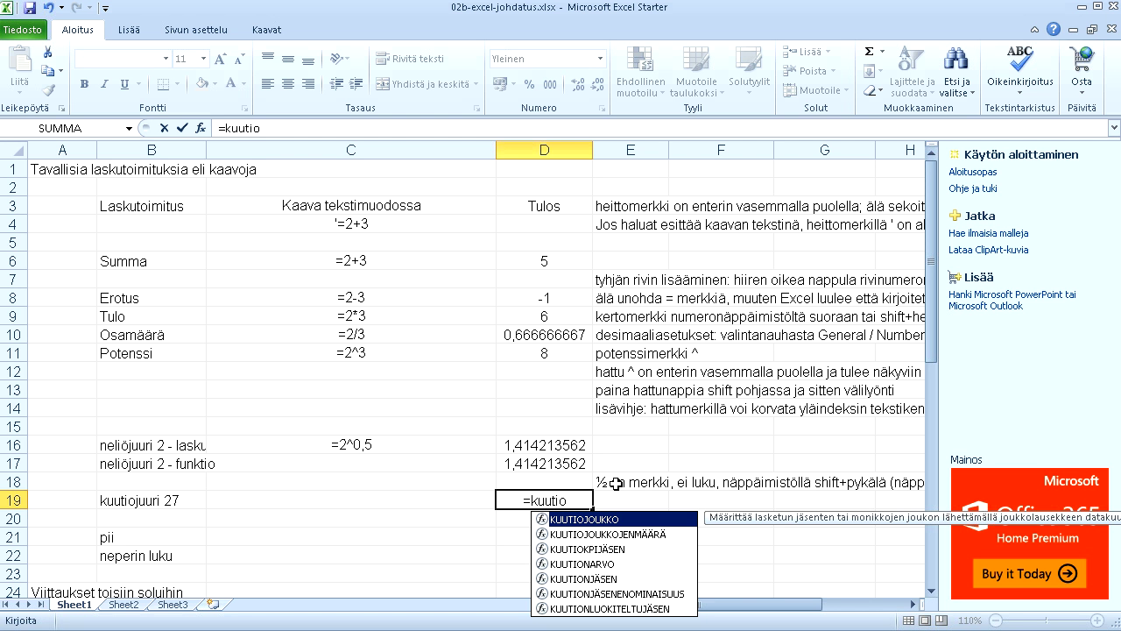
key("BackSpace")
key("BackSpace")
key("BackSpace")
key("BackSpace")
key("BackSpace")
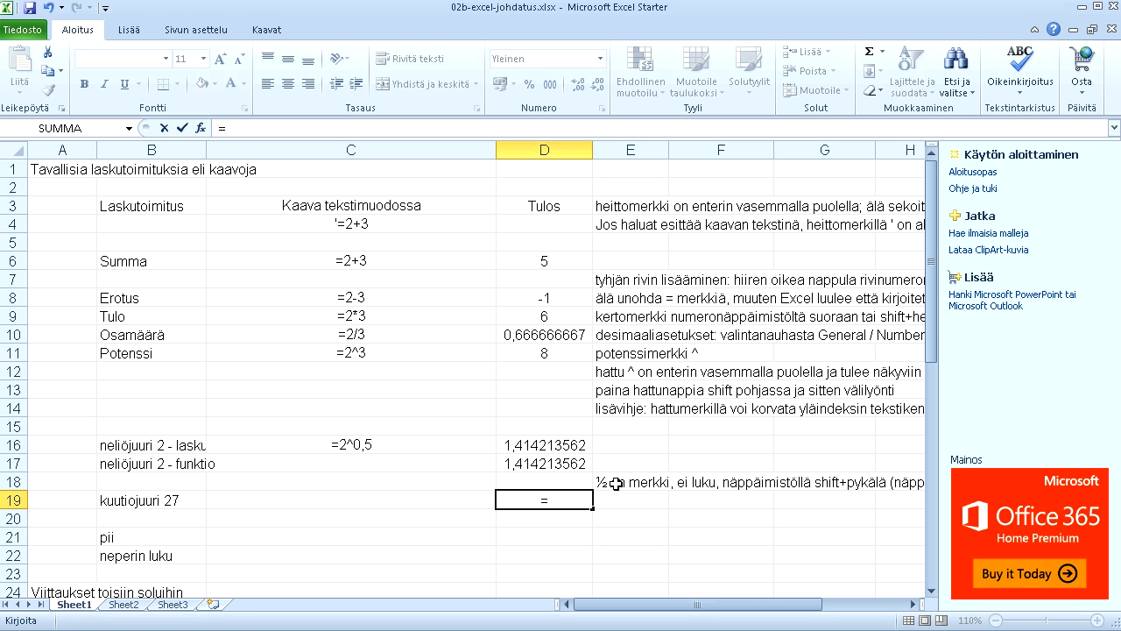
type("2")
type("7")
type("^(")
type("1")
type("/")
type(")")
key("BackSpace")
type("3")
type(")")
key("ctrl+Return")
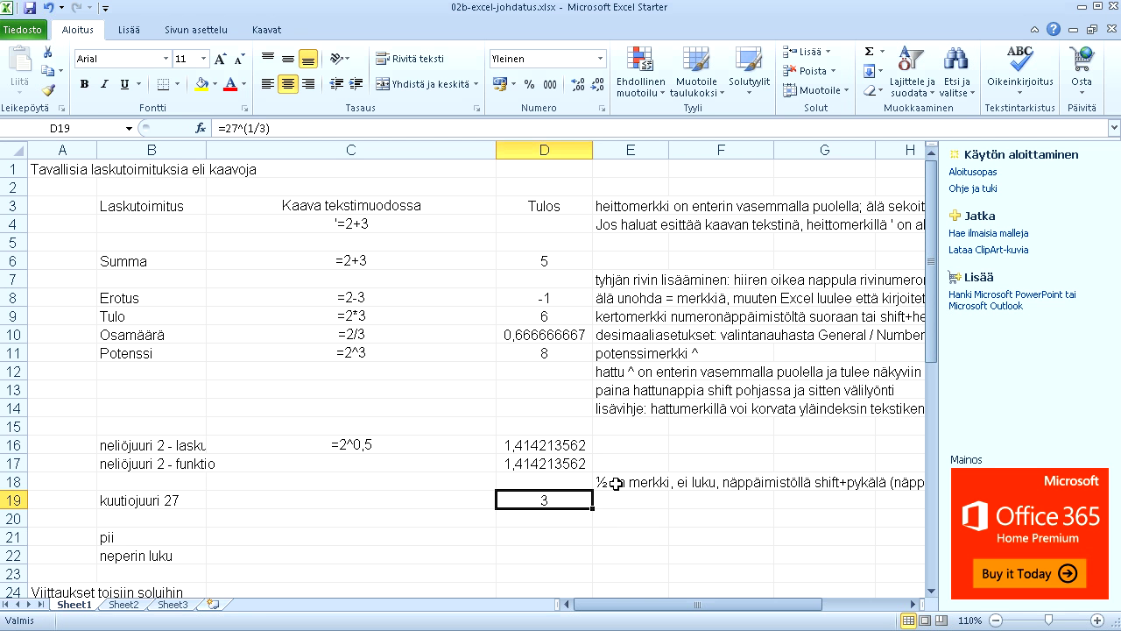
Enter '=PII() as text in C21 on the pii row
key("Down")
key("Down")
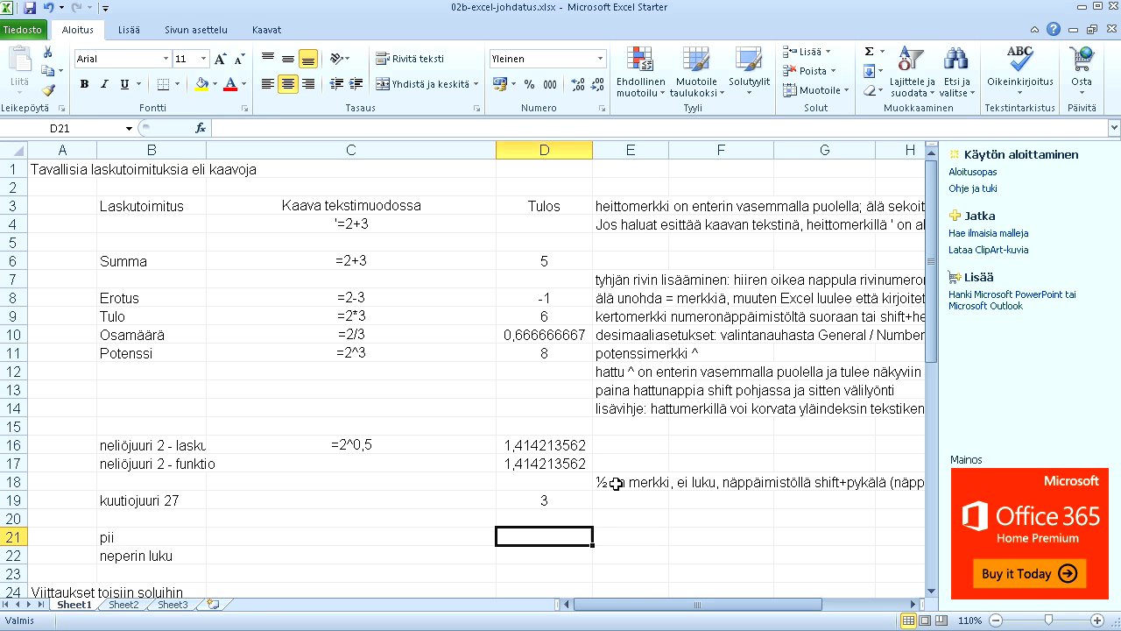
key("Left")
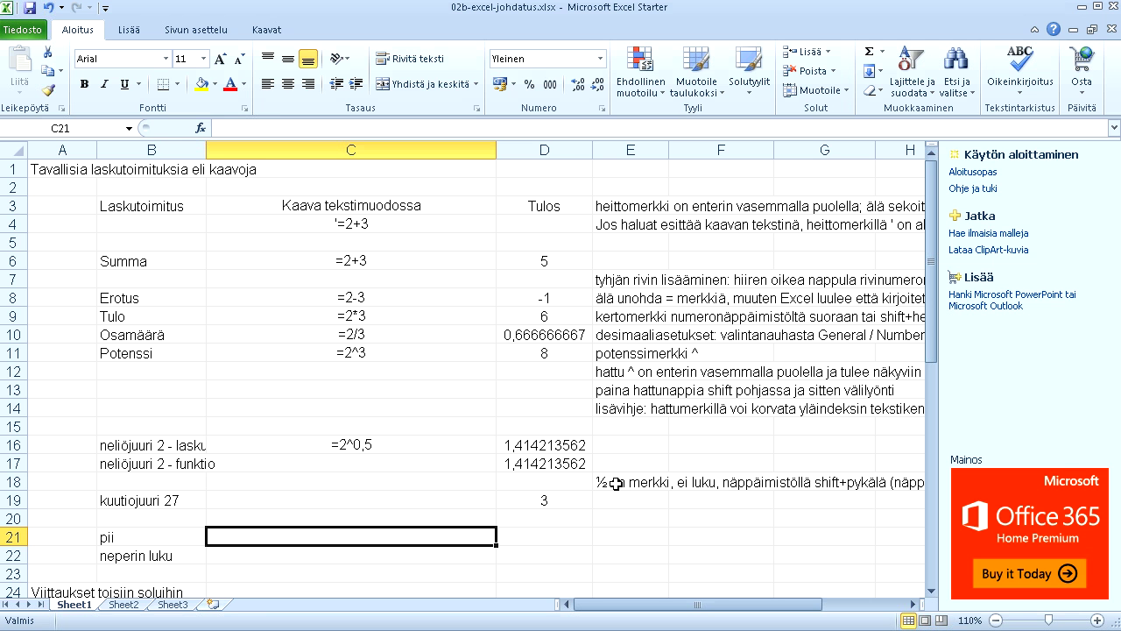
type("'=")
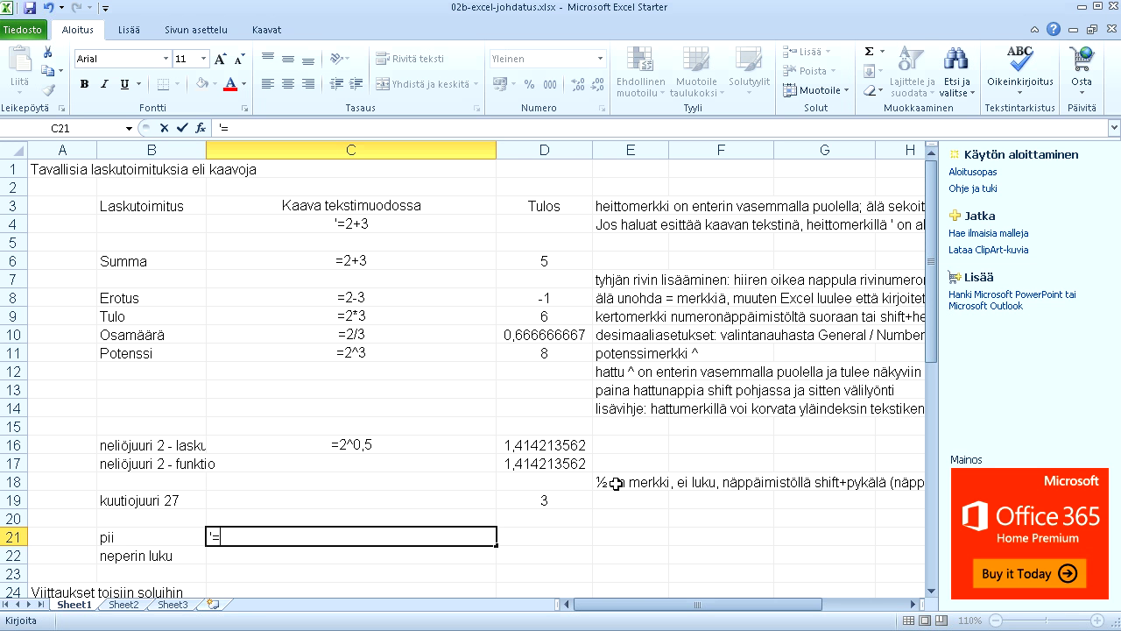
type("PI")
type("I()")
key("Return")
key("Up")
key("Right")
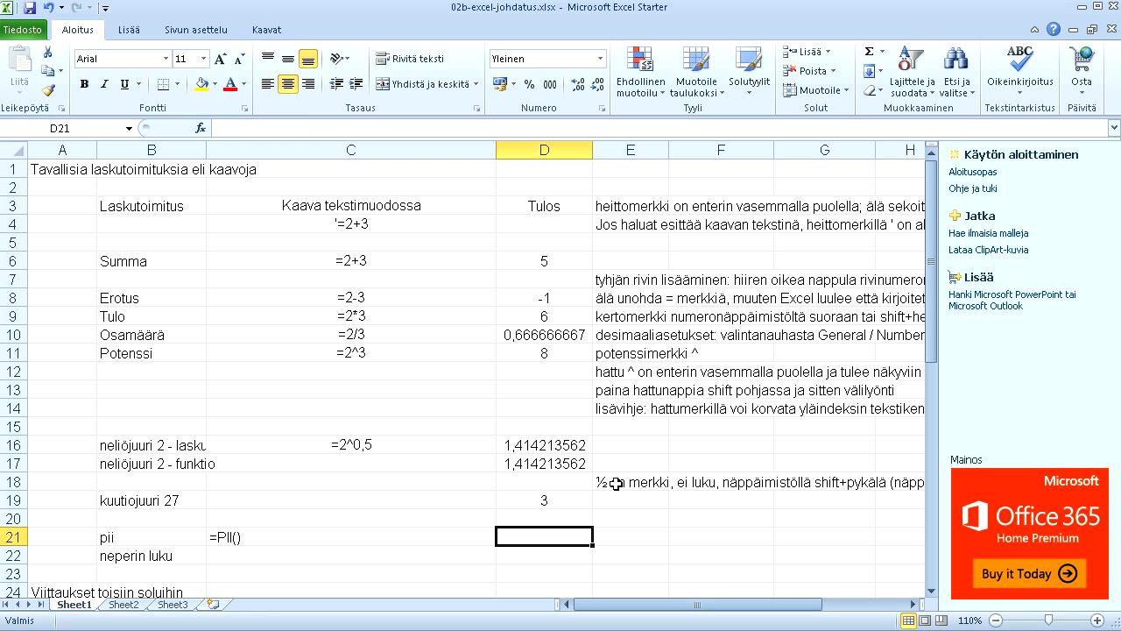
key("Left")
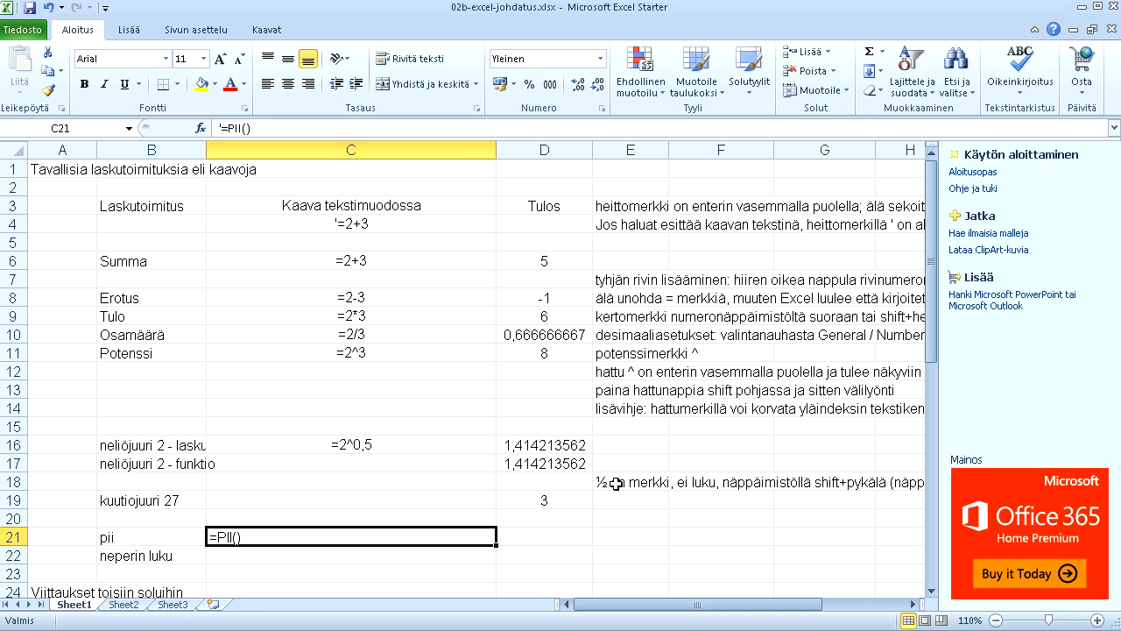
Enter =PII() in D21 from AutoComplete so it shows 3,141592654
key("Right")
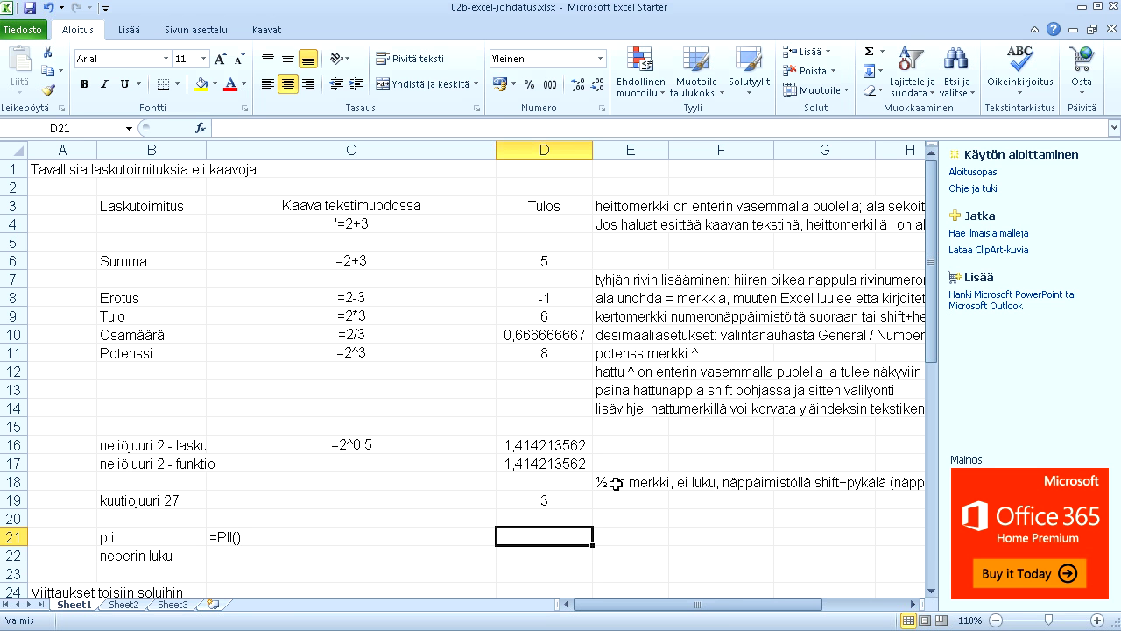
type("=PI")
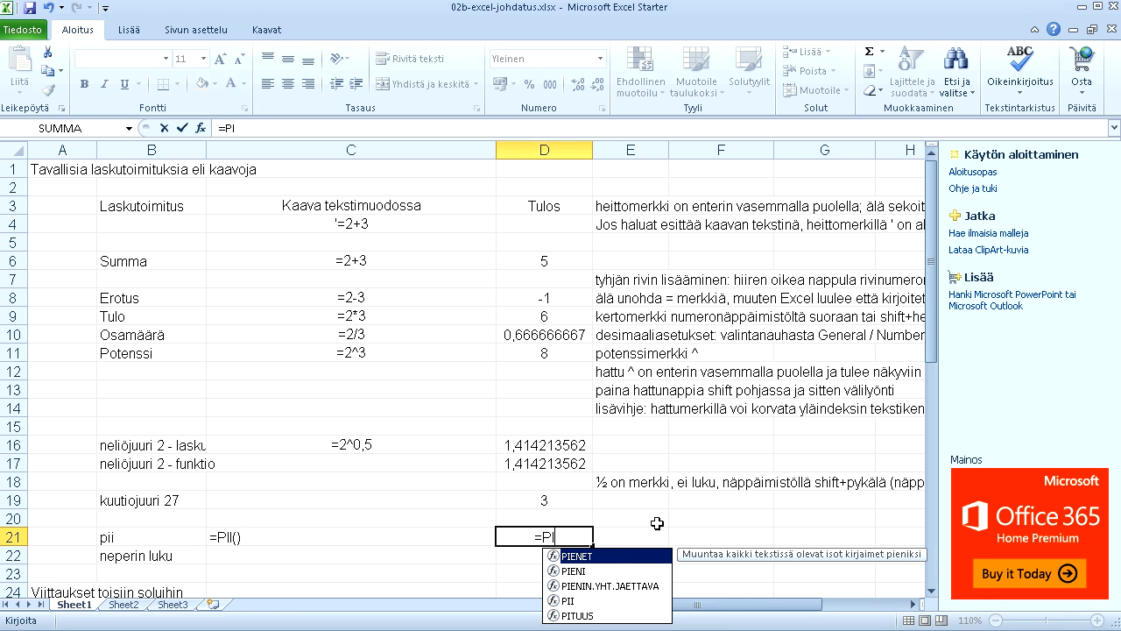
double_click(586, 601)
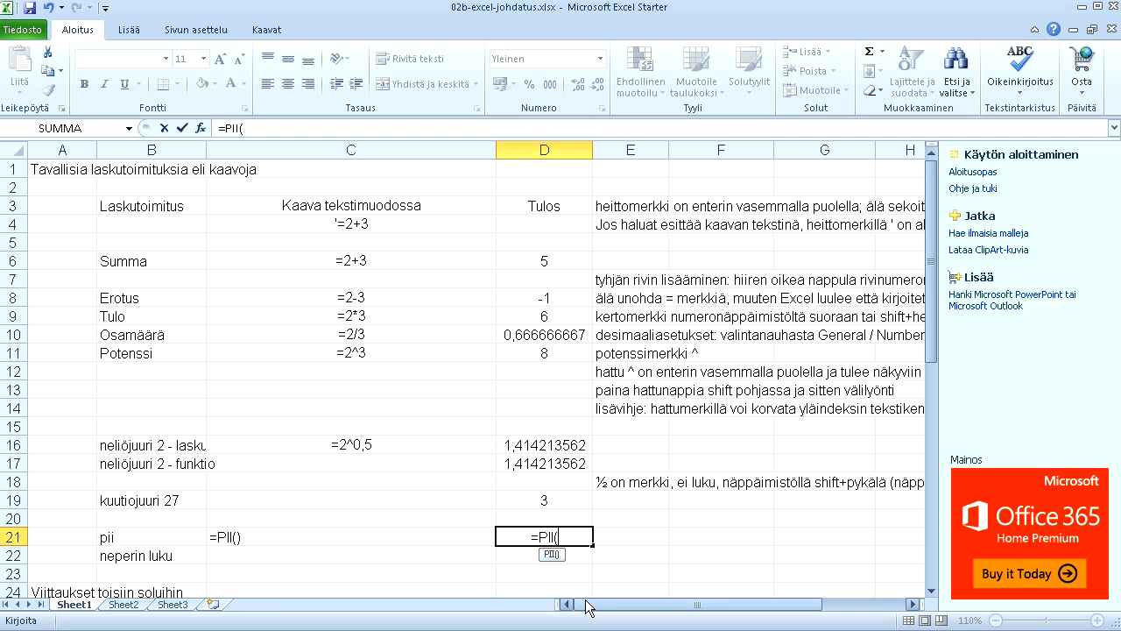
key("Return")
key("Up")
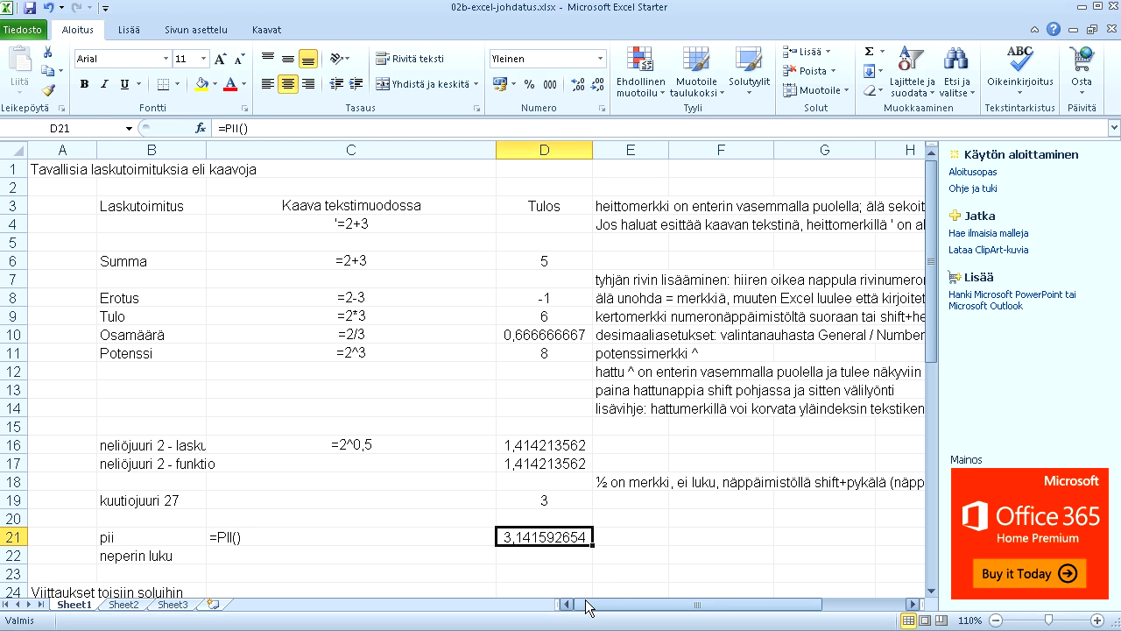
key("Down")
key("Left")
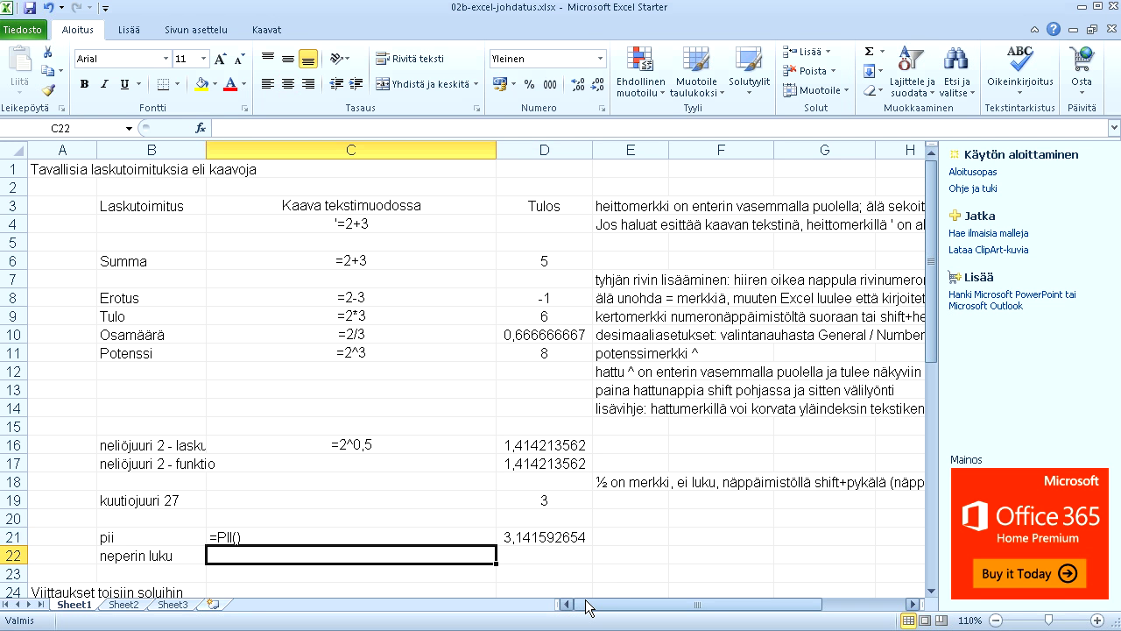
Enter =EKSPONENTTI(1) in D22 from AutoComplete, giving 2,718281828
key("Right")
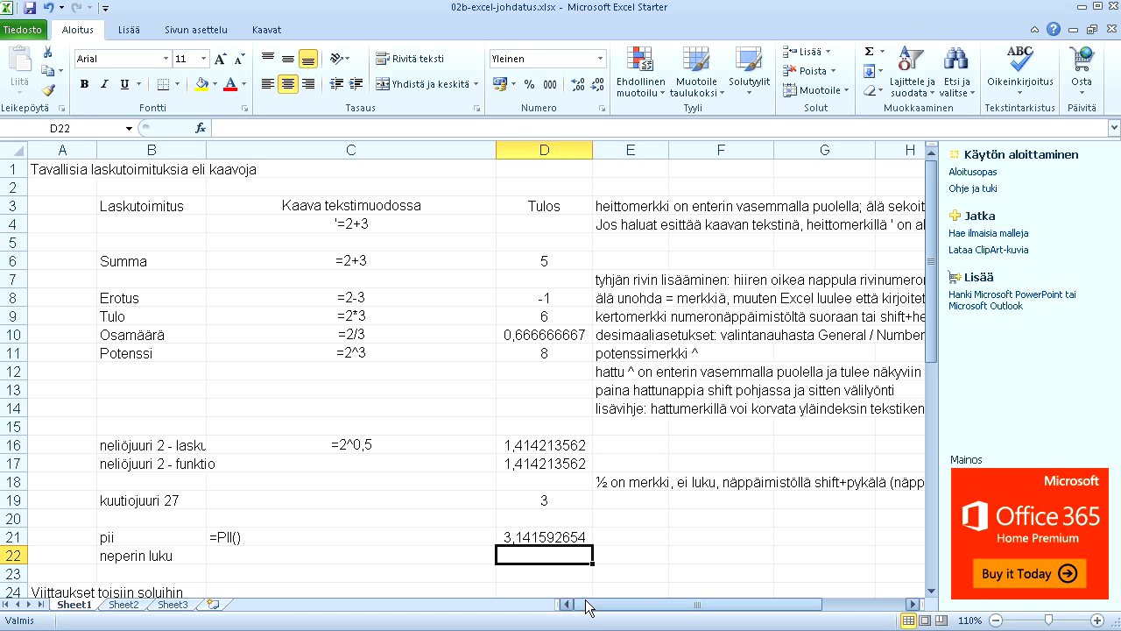
type("=")
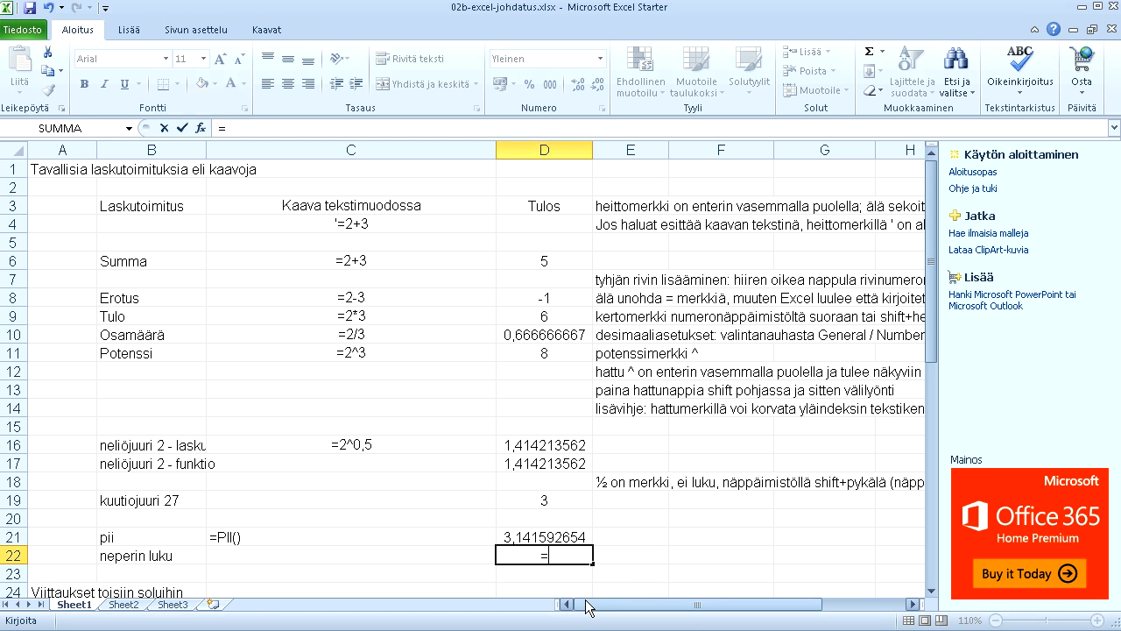
type("e")
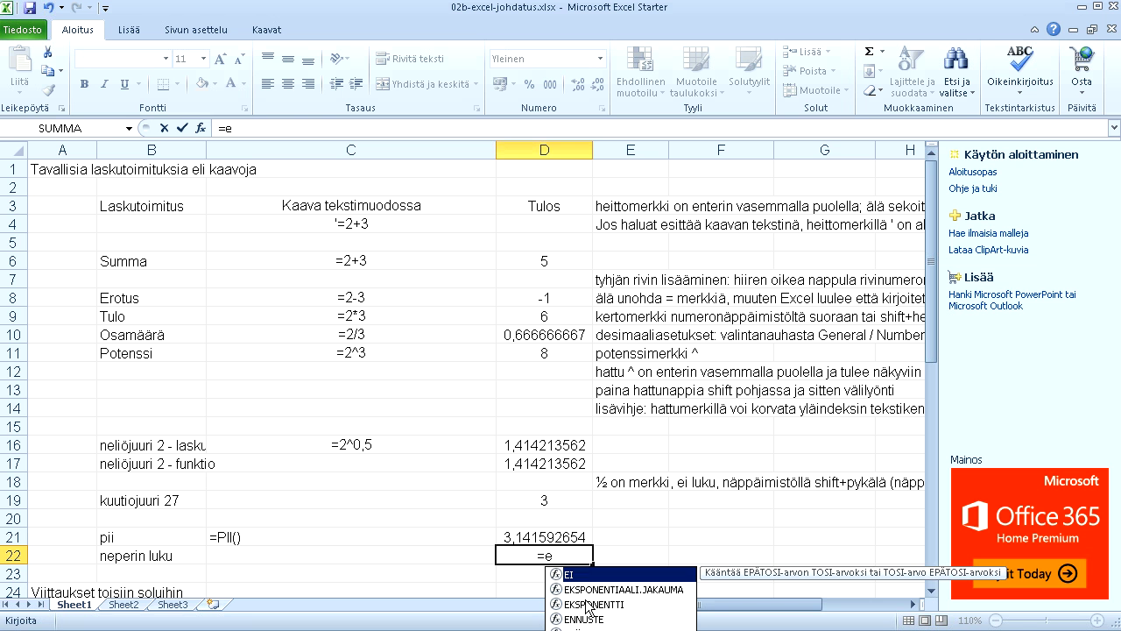
type("x")
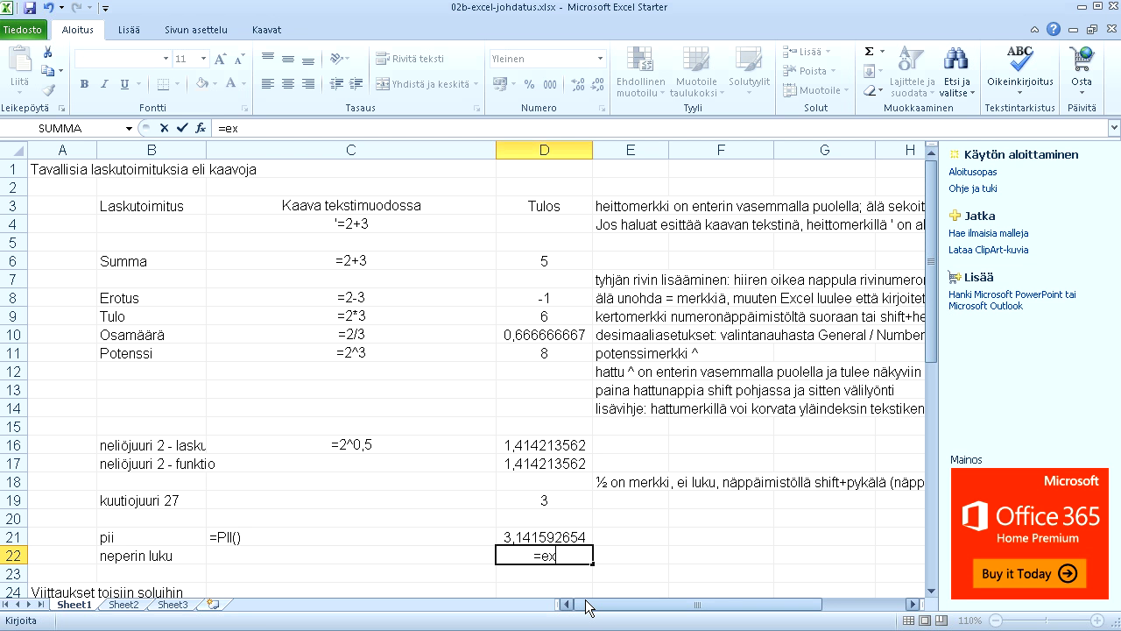
type("p")
key("BackSpace")
key("BackSpace")
type("k")
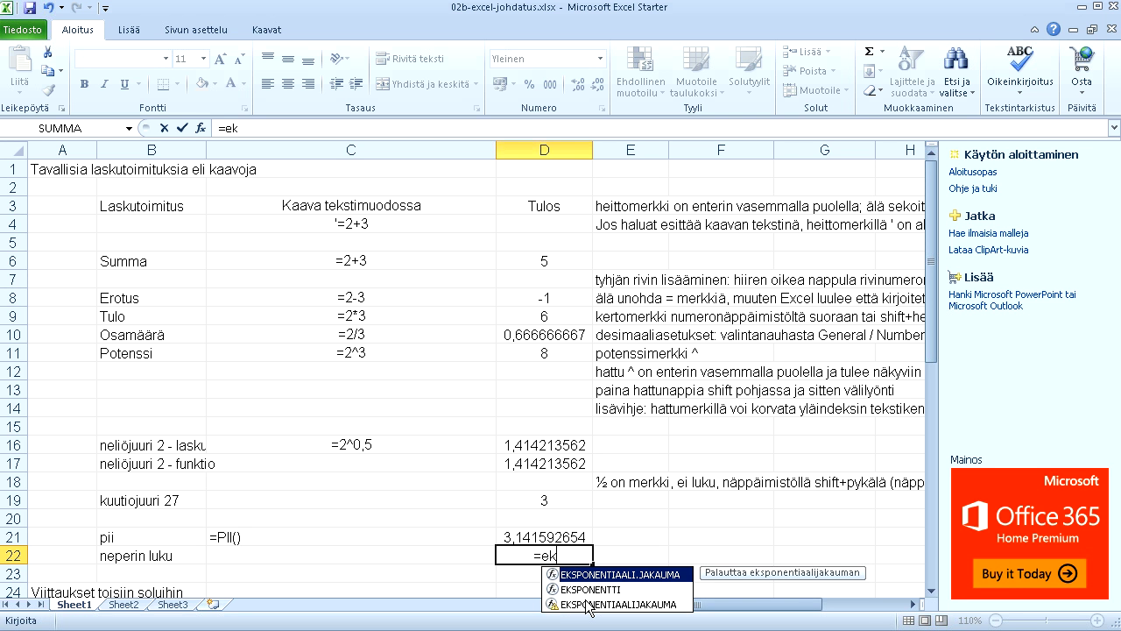
type("s")
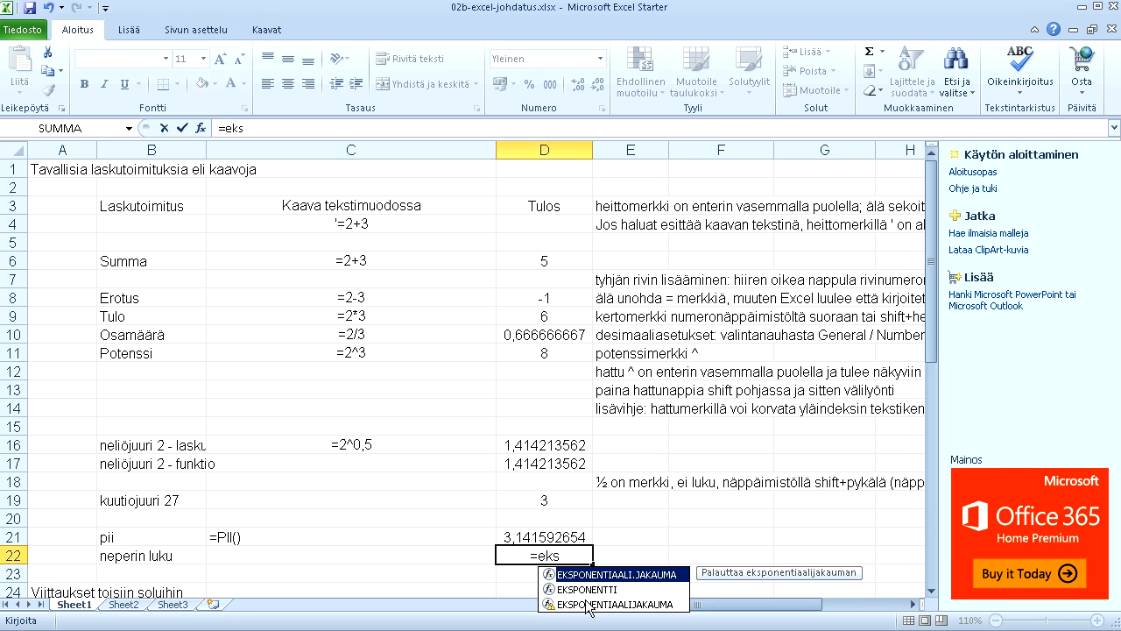
double_click(599, 588)
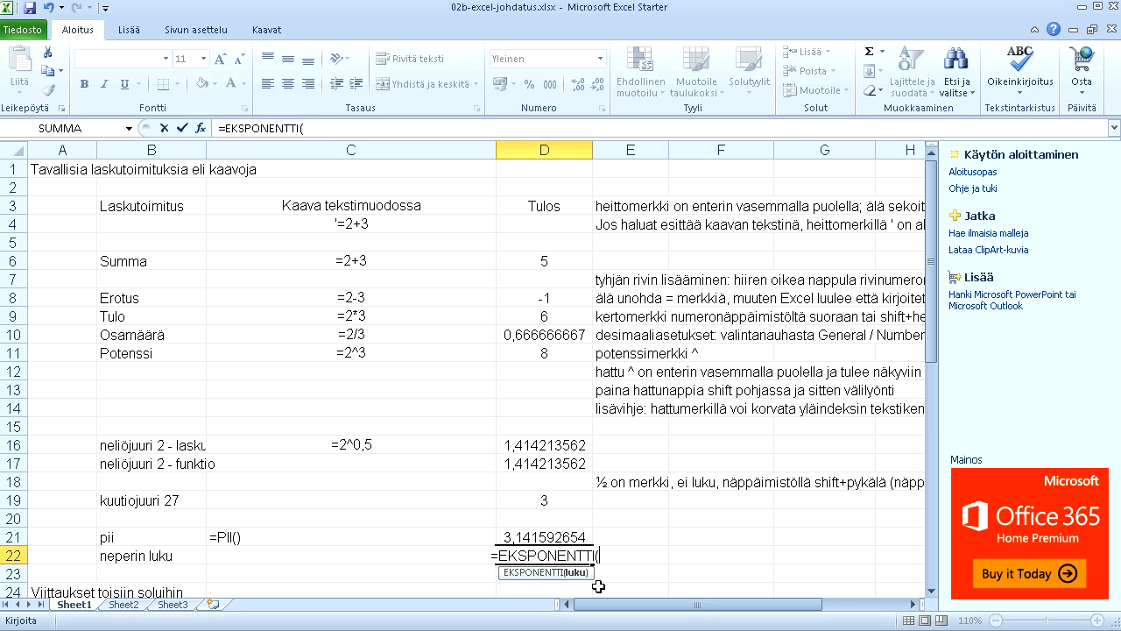
type("1")
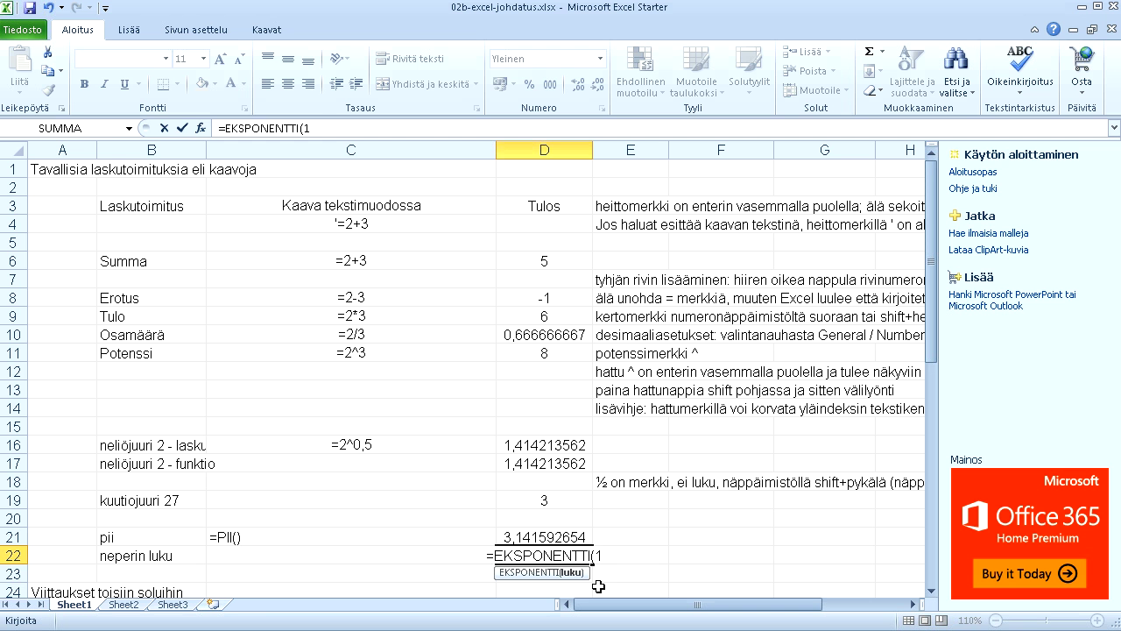
key("Return")
key("Up")
Copy the D22 formula text and paste it into C22 after an apostrophe
key("F2")
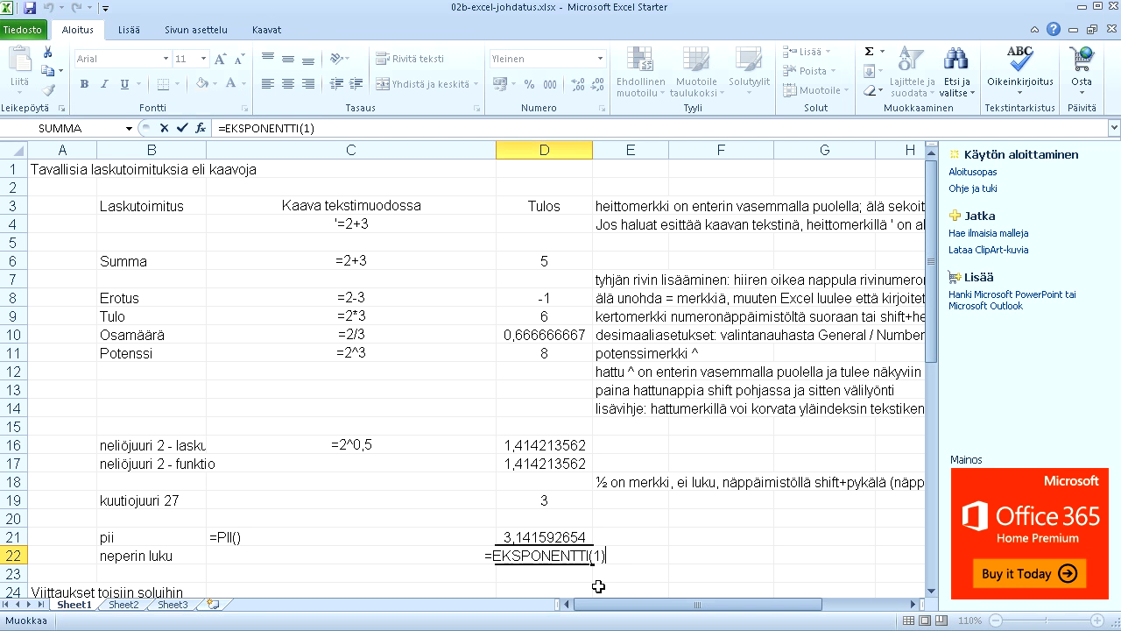
key("shift+Home")
key("ctrl+c")
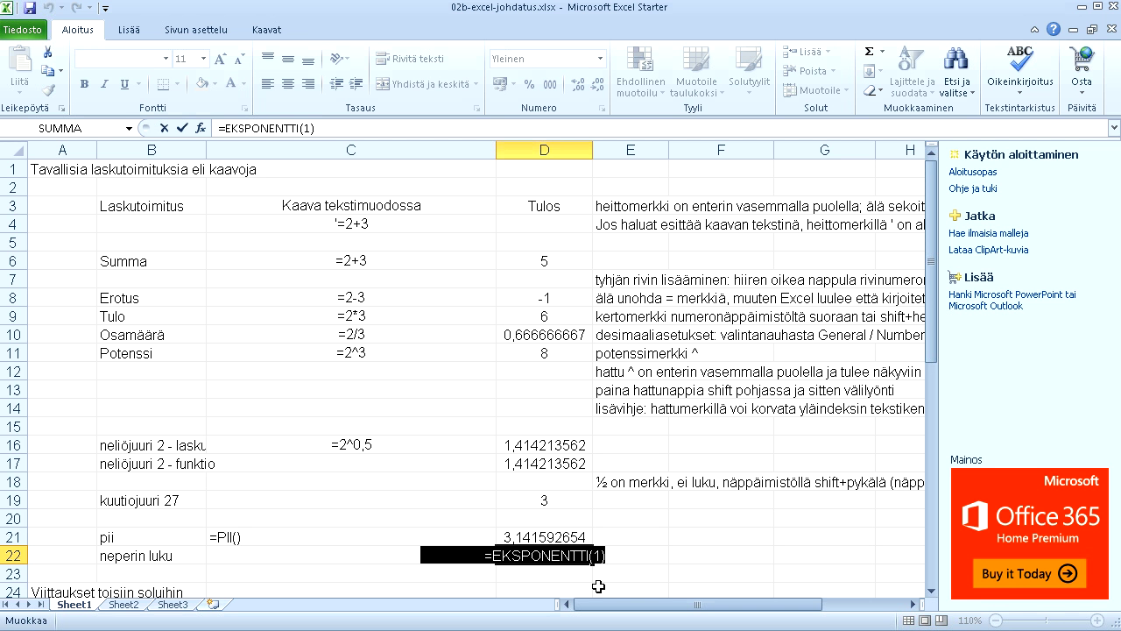
key("Delete")
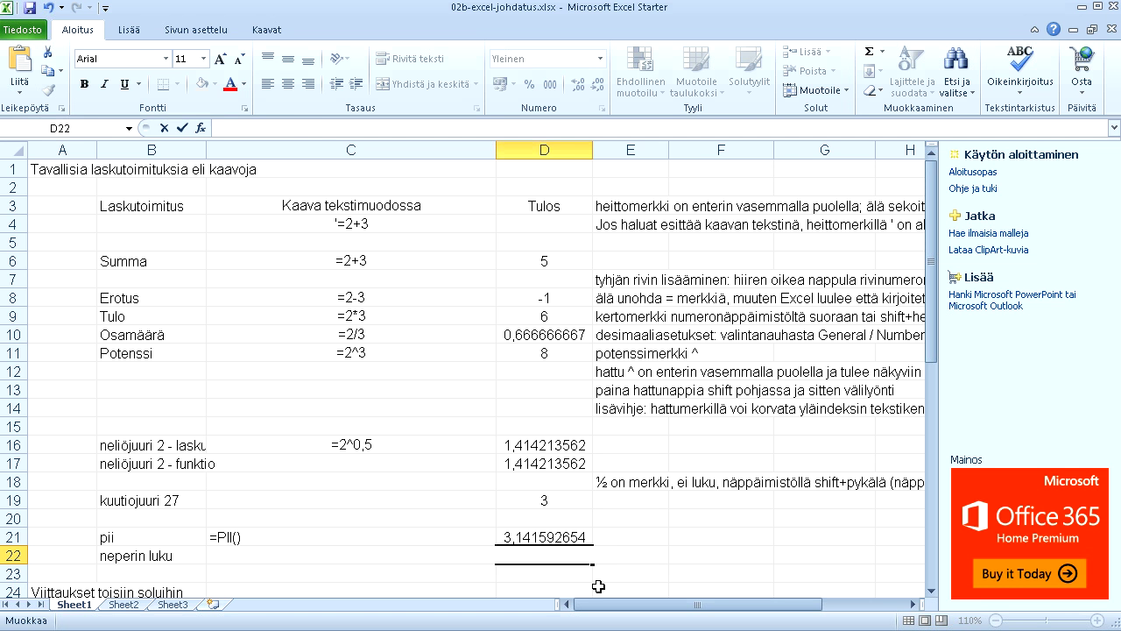
key("ctrl+z")
key("Return")
key("Up")
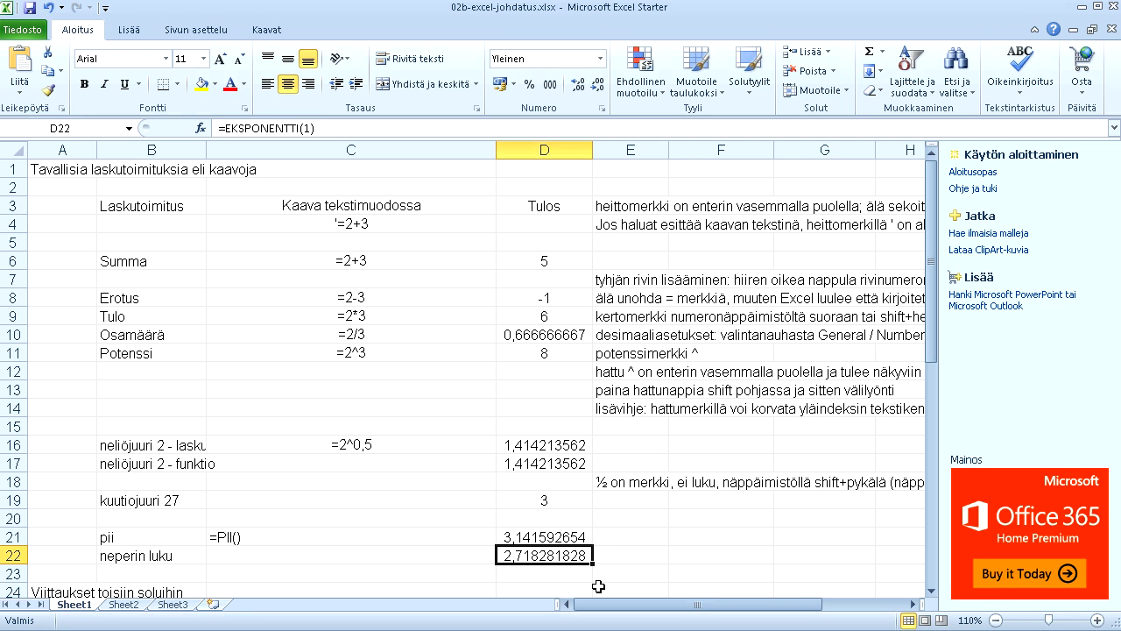
key("Left")
type("'")
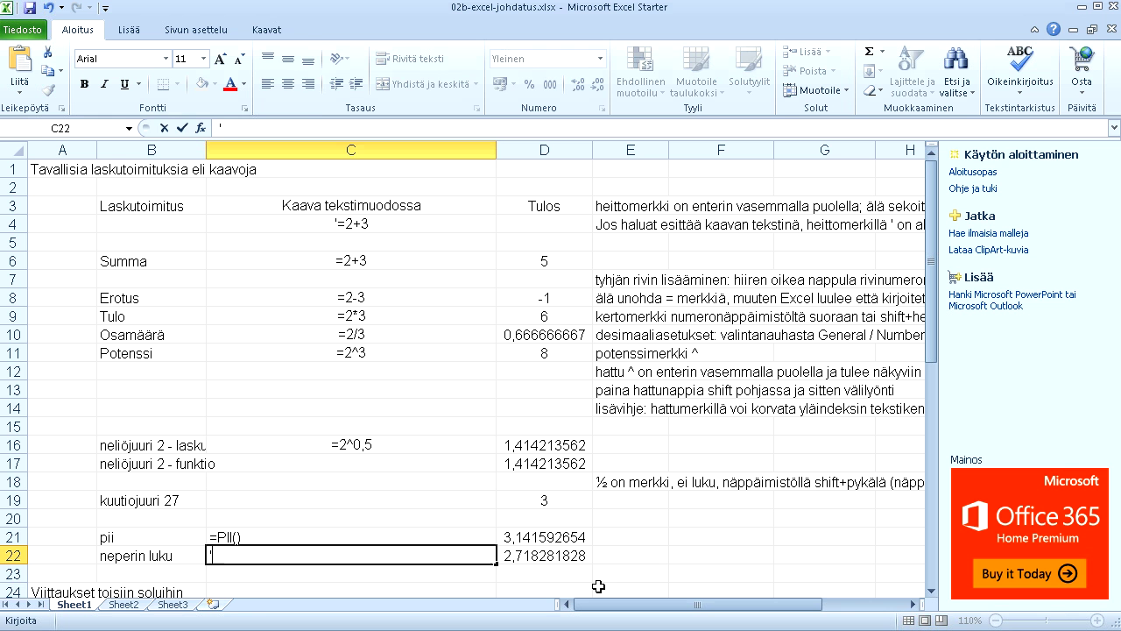
key("ctrl+v")
key("Return")
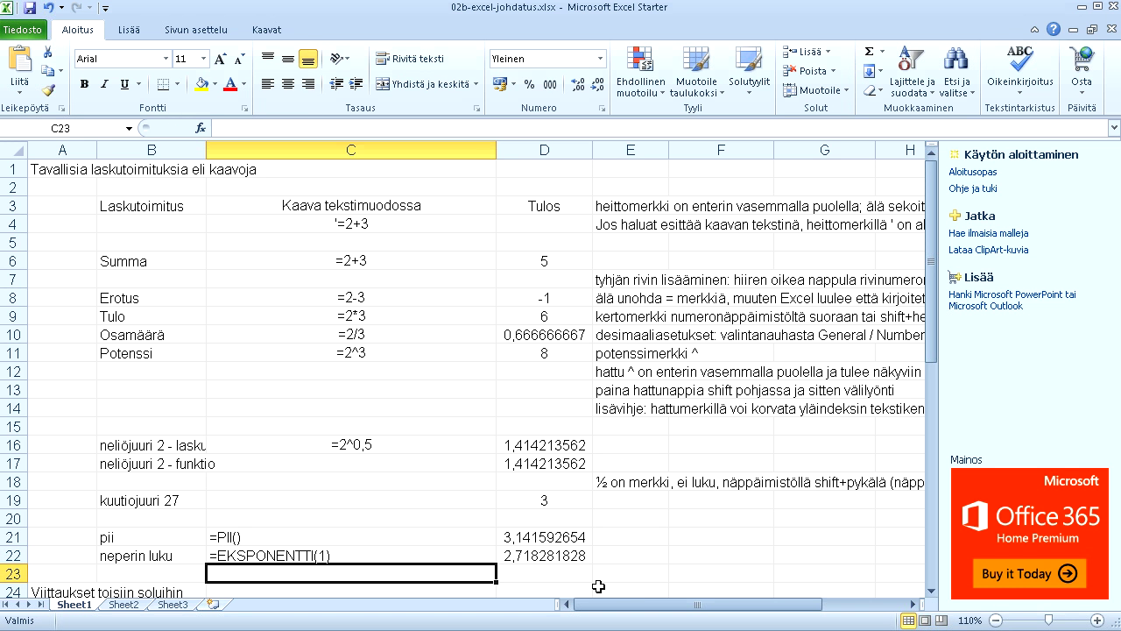
Select the results column from D22 up to D11
key("Right")
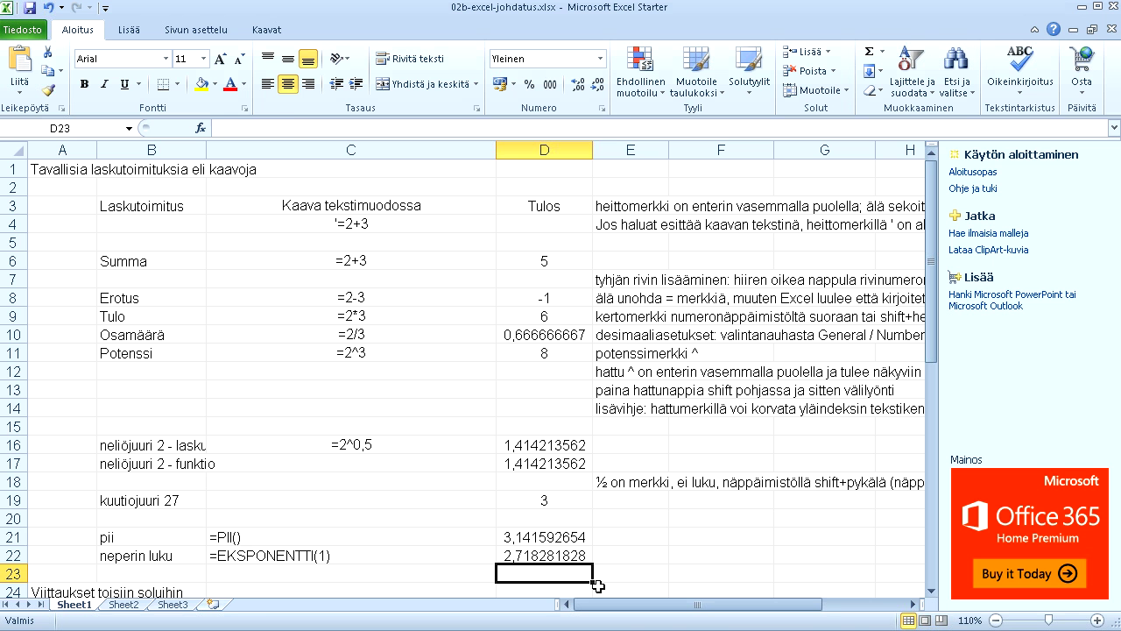
key("Up")
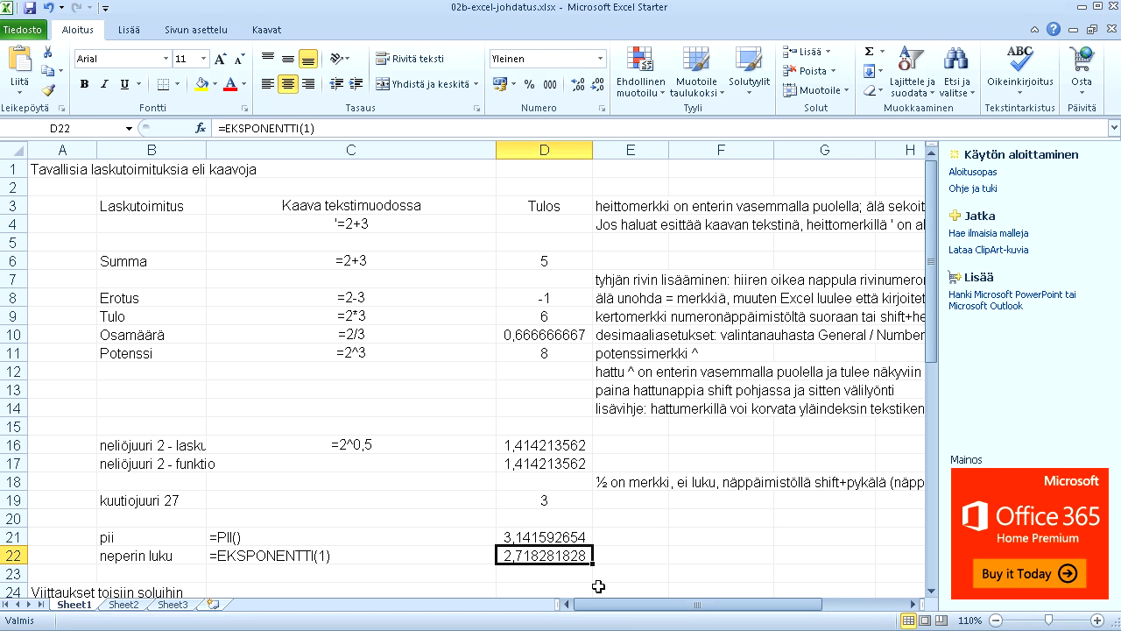
key("shift+Up")
key("shift+Up")
key("shift+Up")
key("shift+Up")
key("shift+Up")
key("shift+Up")
key("shift+Up")
key("shift+Up")
key("shift+Up")
key("shift+Up")
key("shift+Up")
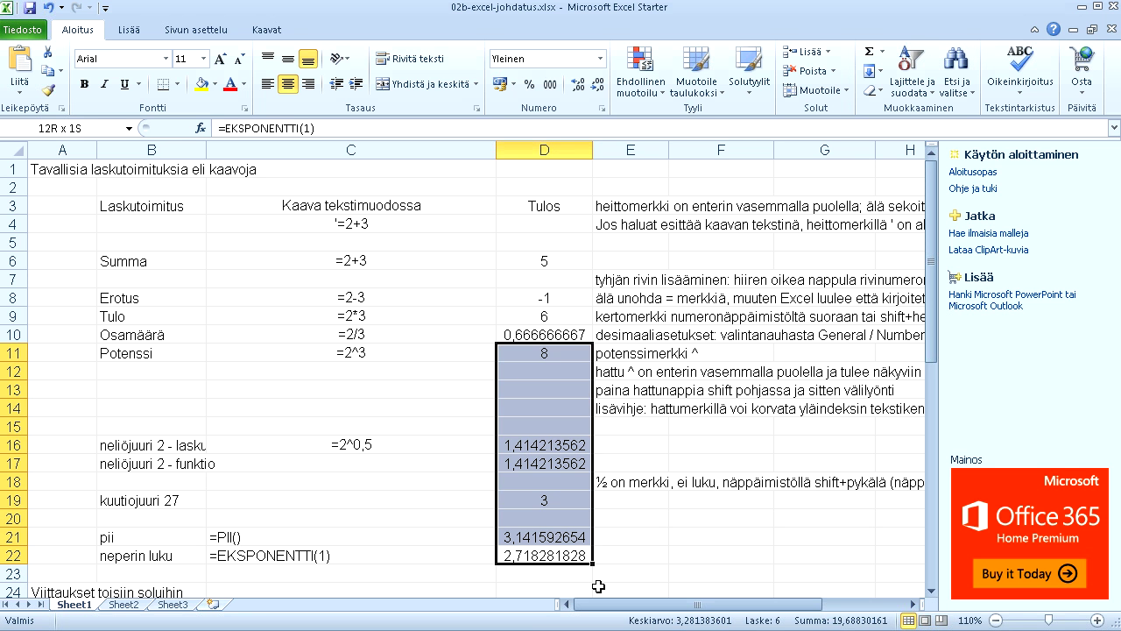
key("shift+Up")
key("shift+Up")
key("shift+Up")
key("shift+Up")
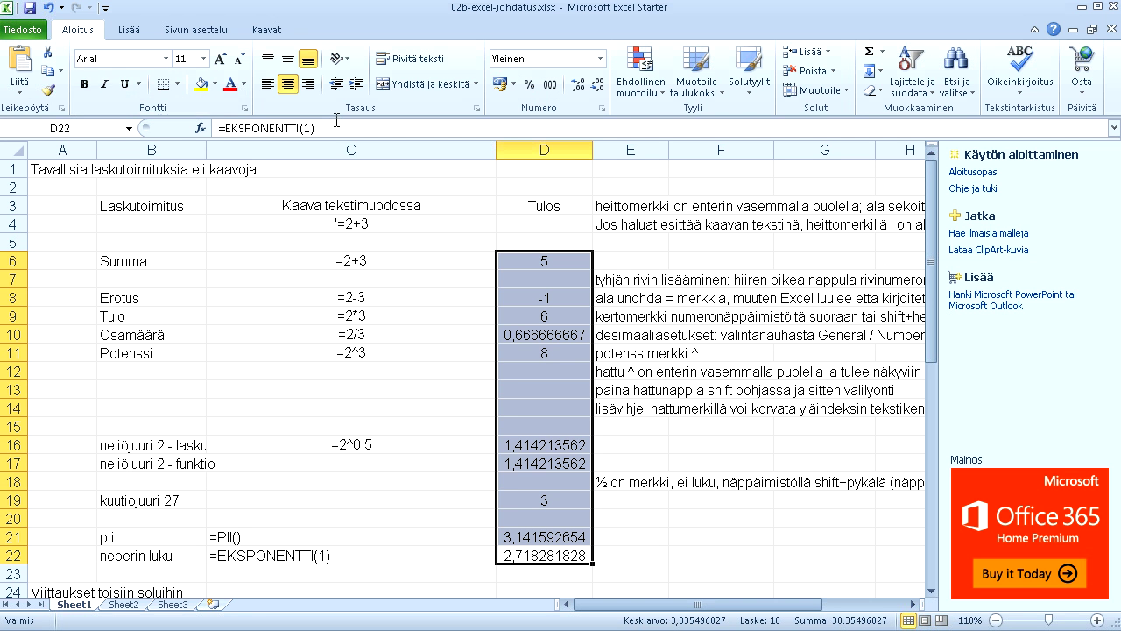
Apply the Luku two-decimal number format to the results, checking the root, pi and e cells
left_click(601, 63)
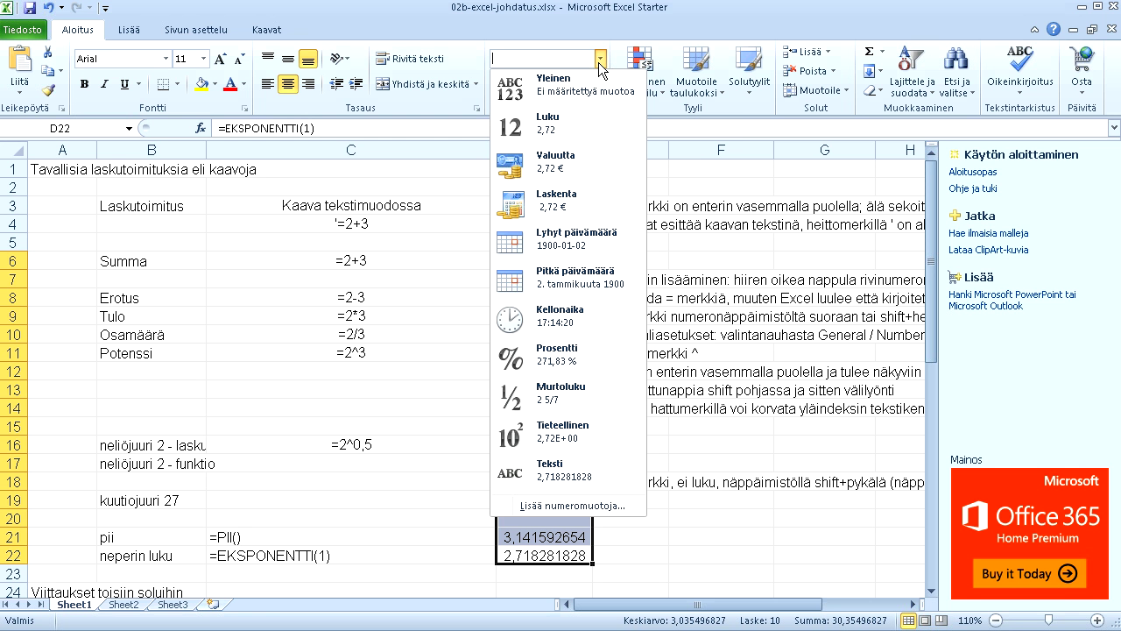
left_click(593, 134)
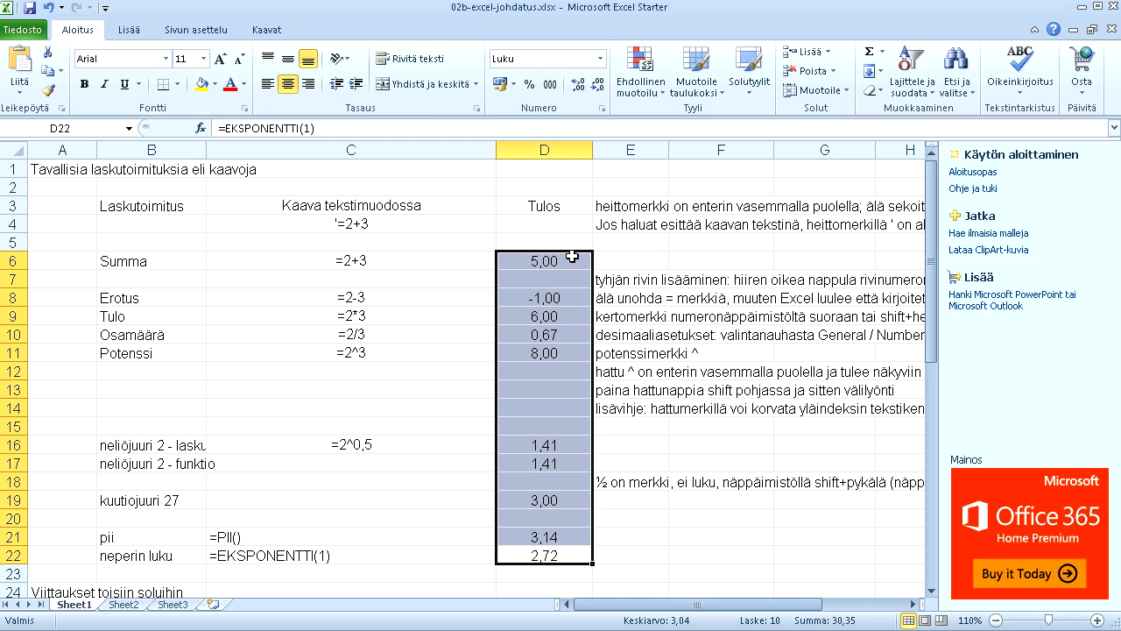
left_click(545, 496)
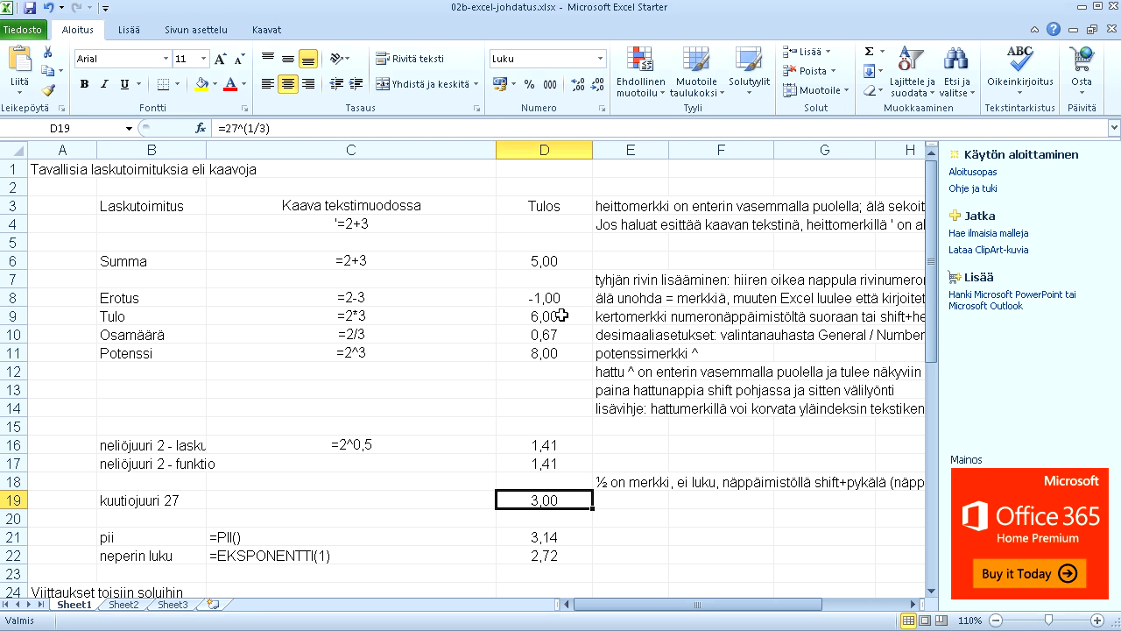
left_click_drag(555, 541, 557, 552)
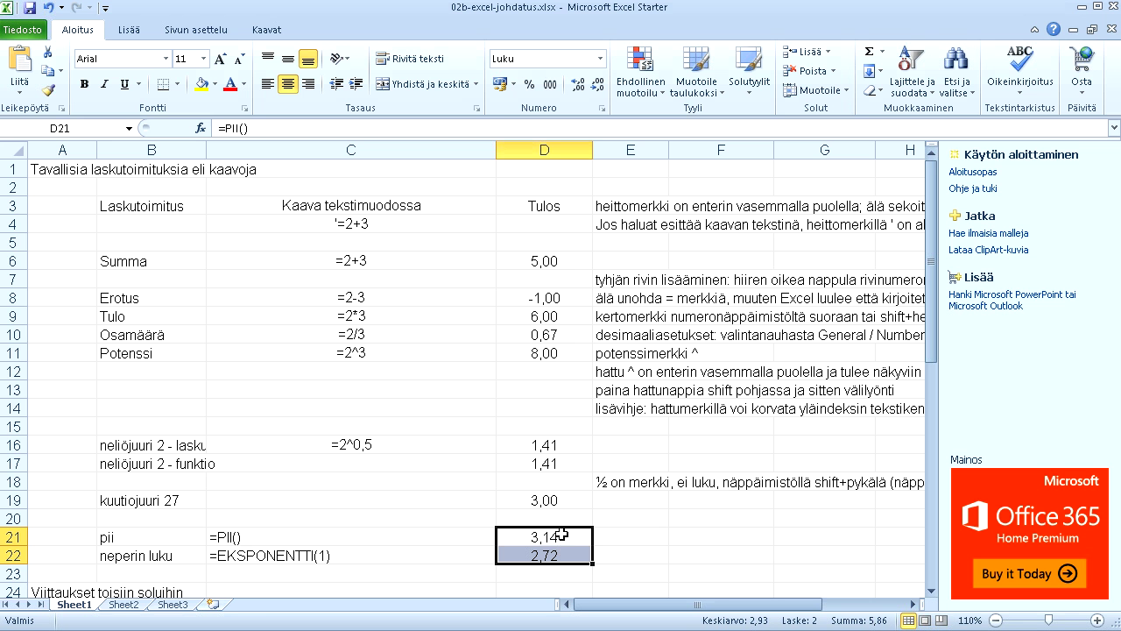
Set D6:D21 back to Yleinen so only the e result in D22 shows 2,72
left_click(547, 262, "shift")
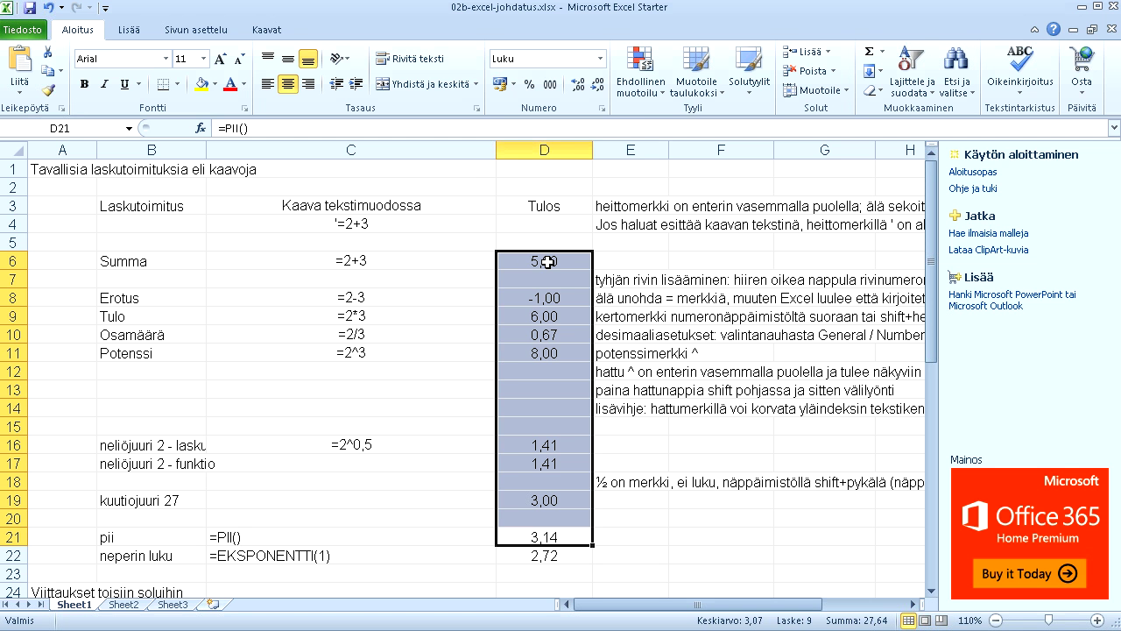
left_click(599, 62)
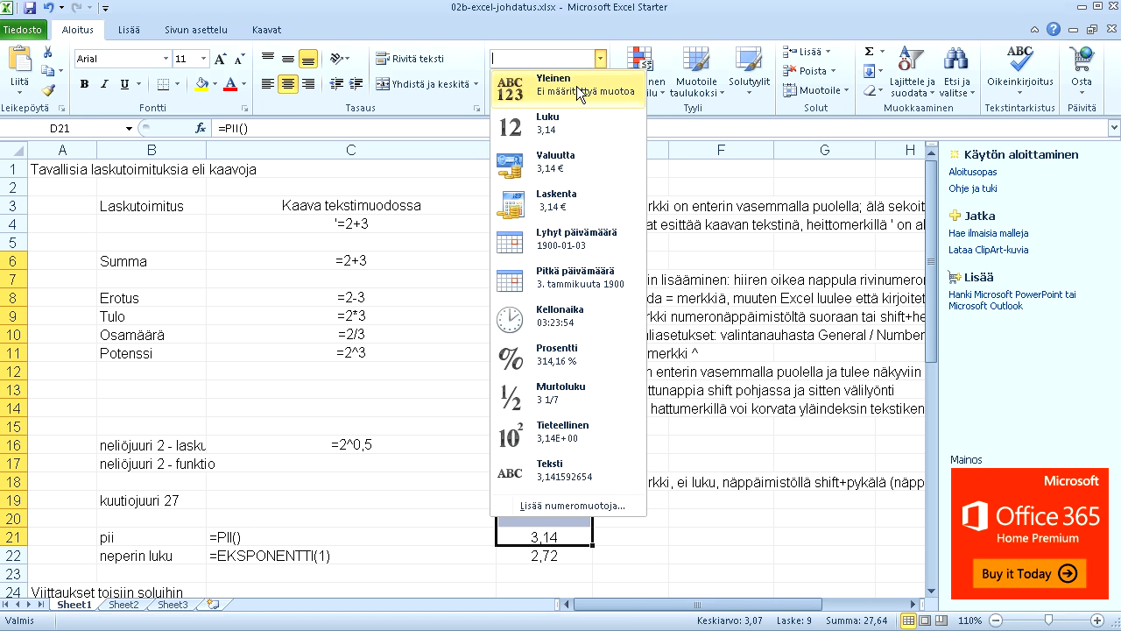
left_click(576, 86)
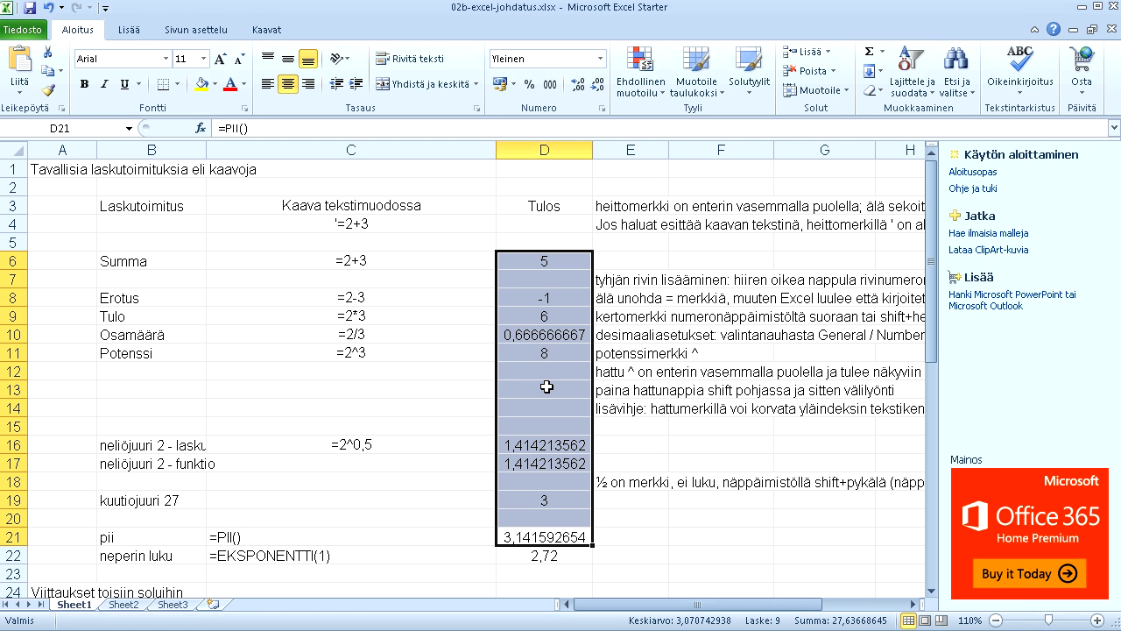
left_click(547, 387)
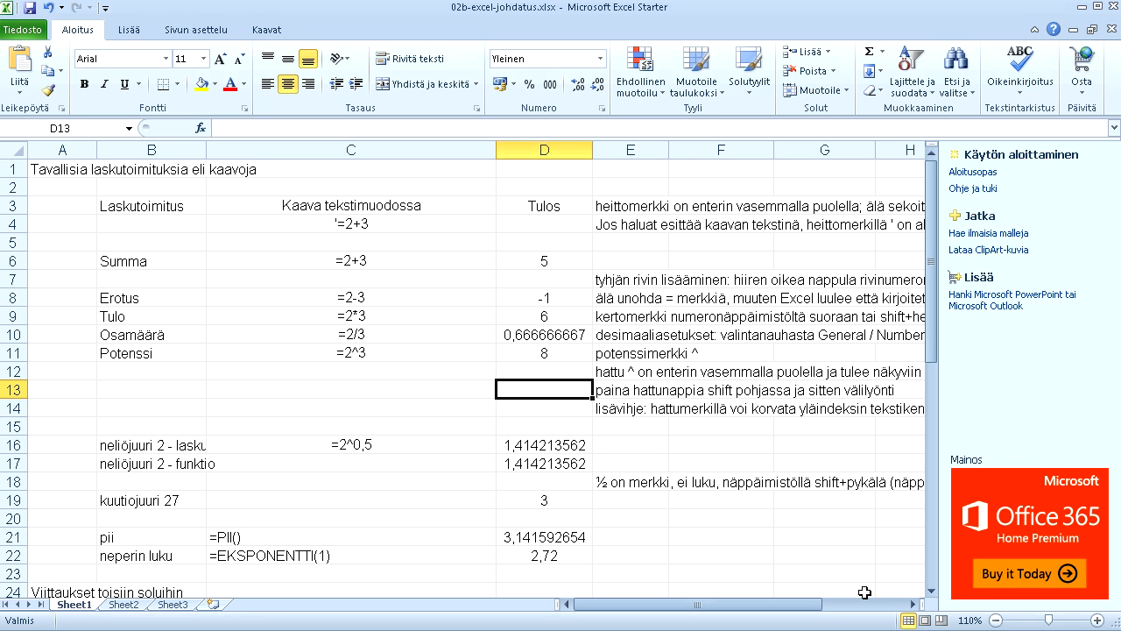
left_click(755, 354)
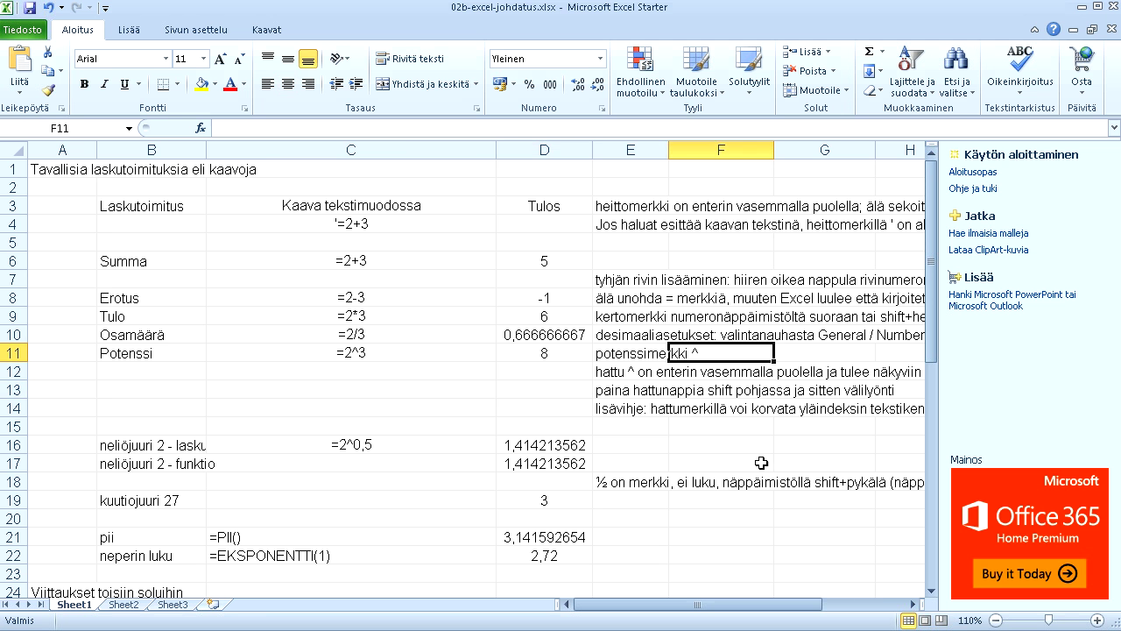
left_click(840, 604)
mouse_move(839, 603)
left_mouse_down()
mouse_move(749, 601)
mouse_move(771, 603)
left_mouse_up()
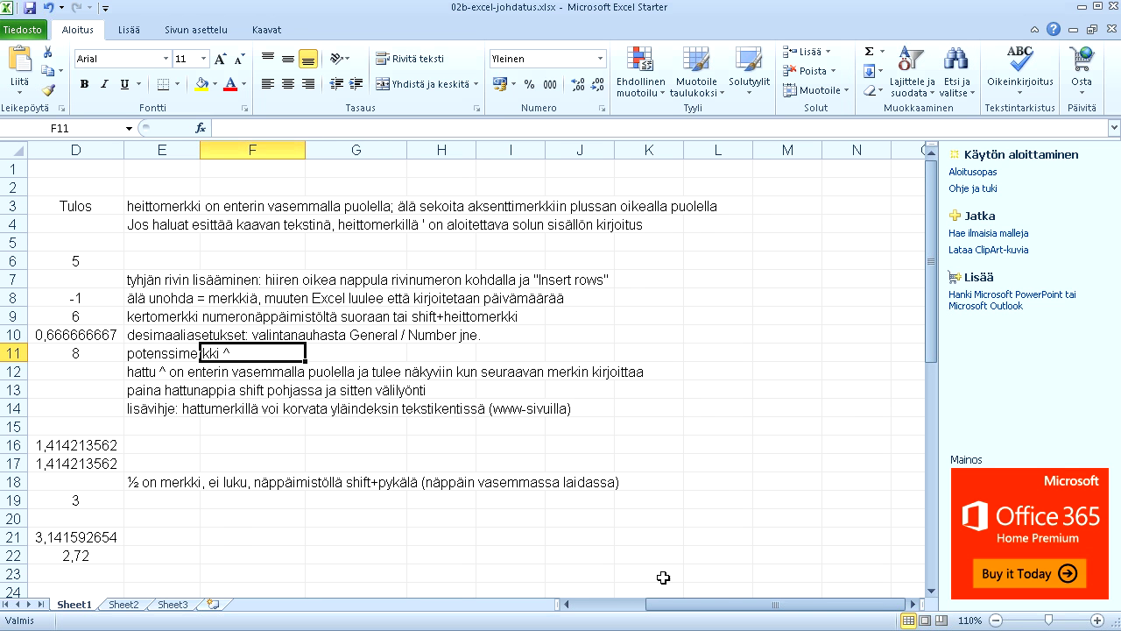
left_click(631, 604)
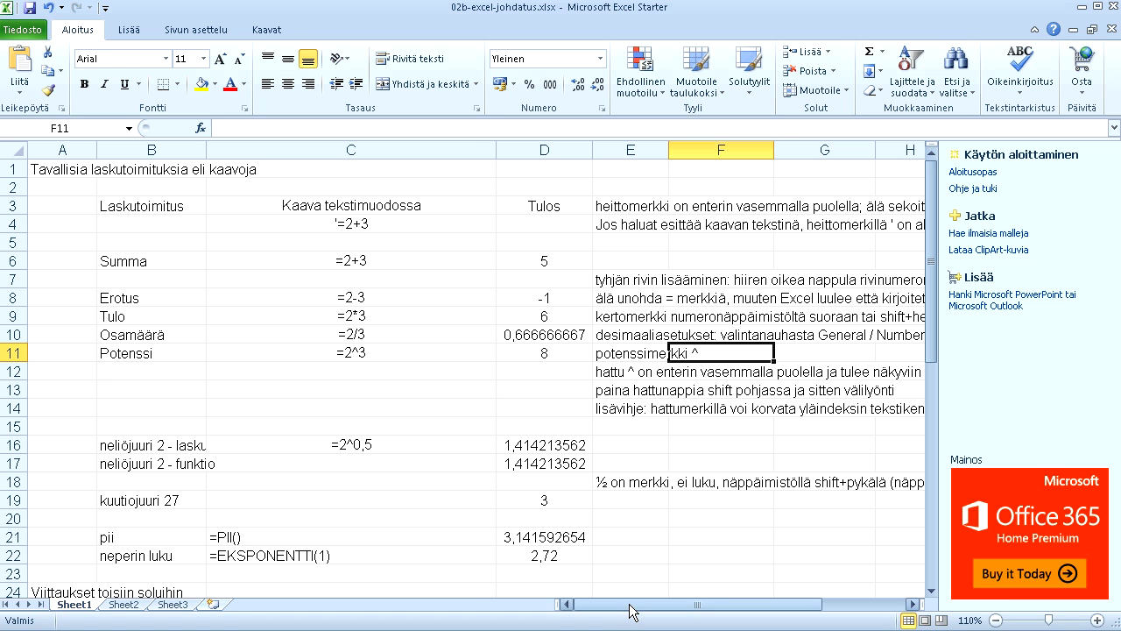